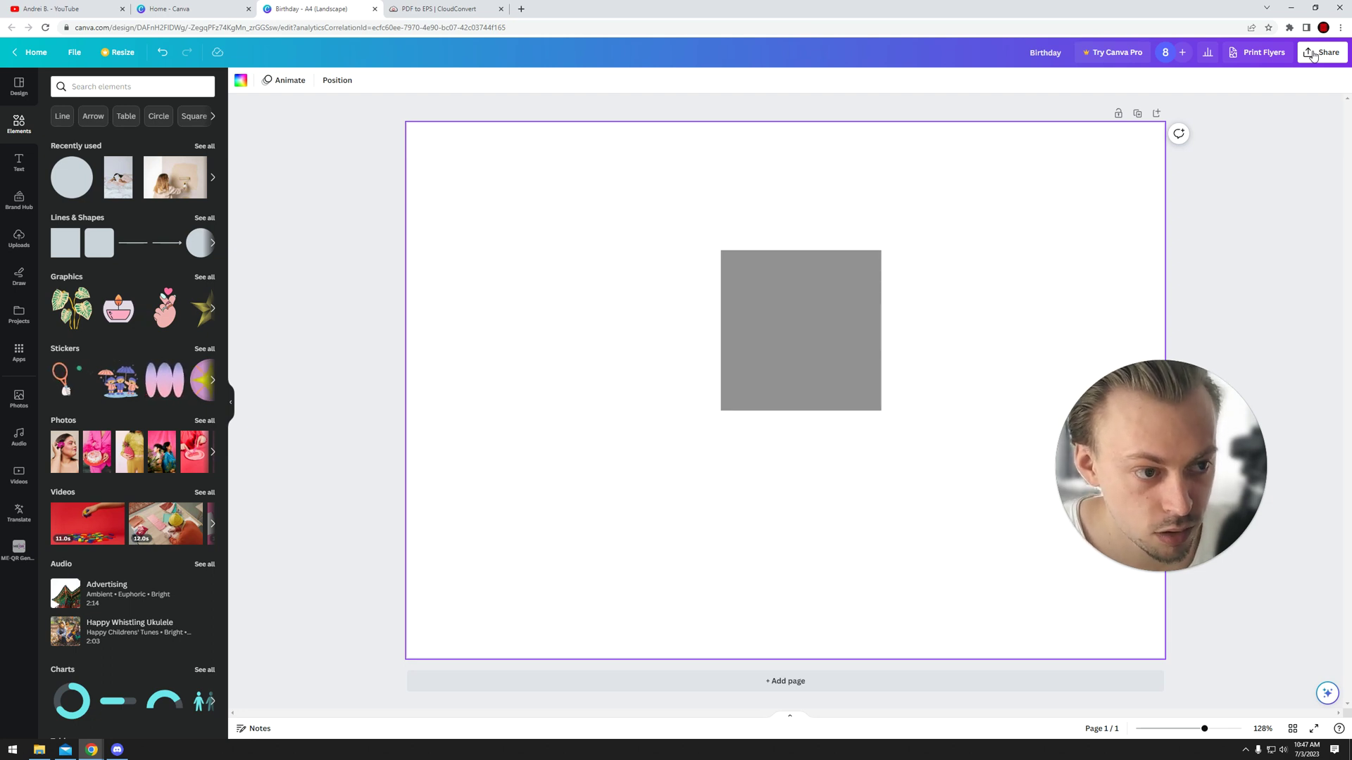
Place a grey circle from Recently used onto the page beside the square
click(1038, 146)
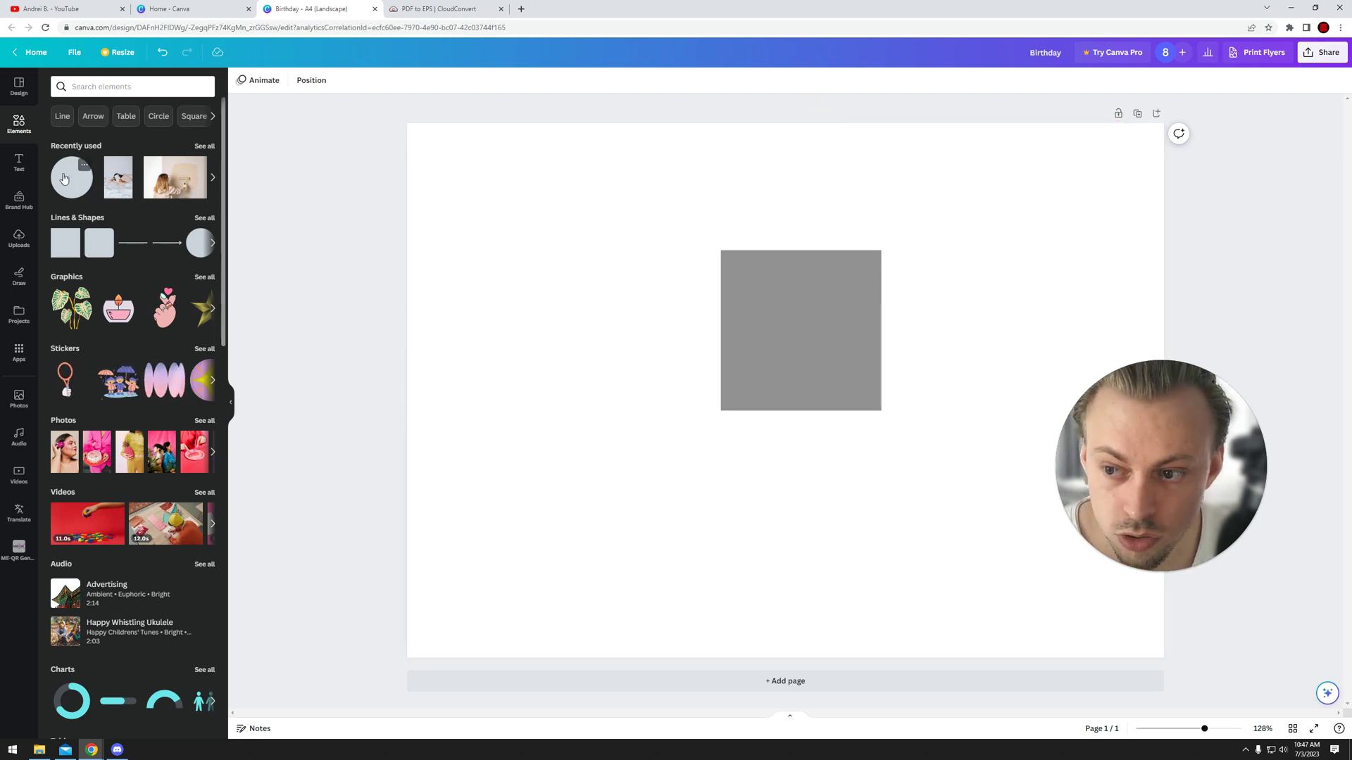
drag(63, 177, 581, 438)
click(557, 293)
Select the circle and square together and move them up and right
shift+click(581, 442)
shift+click(816, 348)
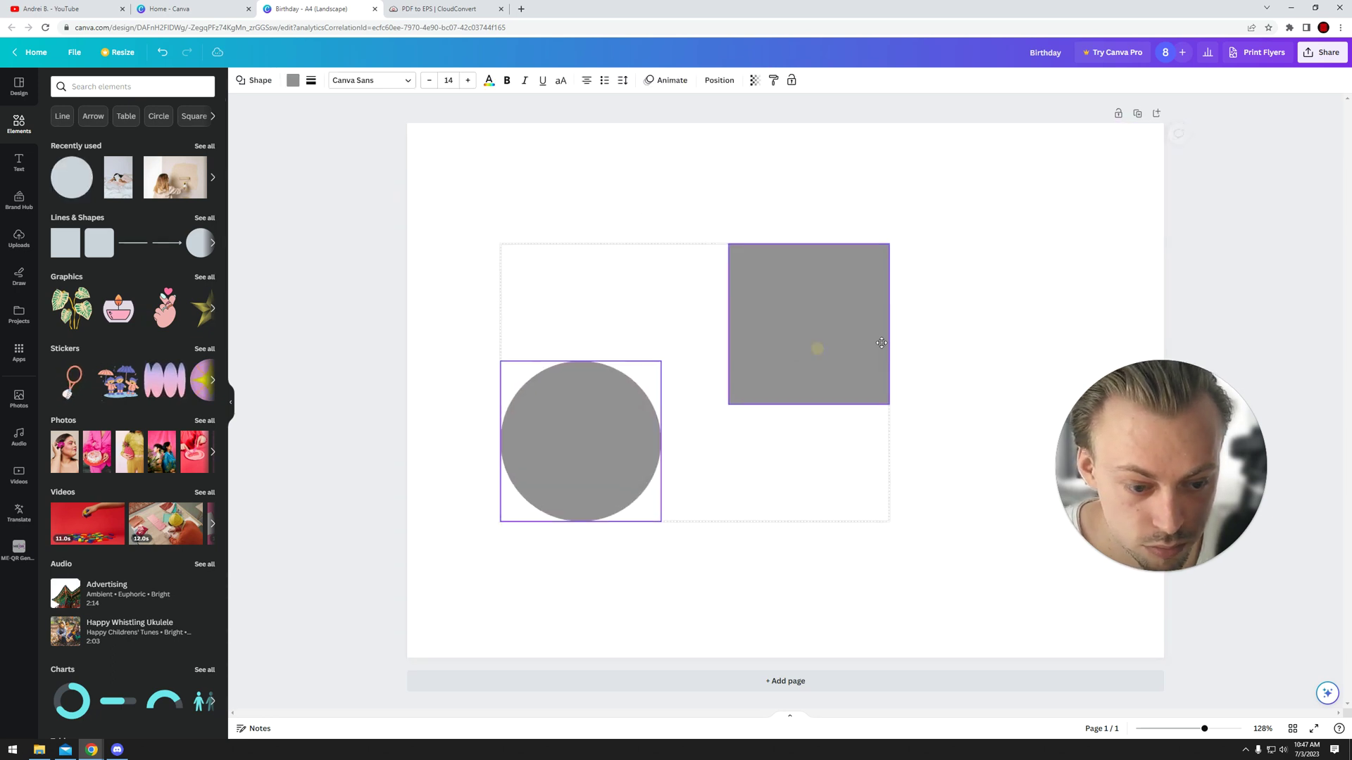
drag(882, 343, 976, 323)
click(624, 221)
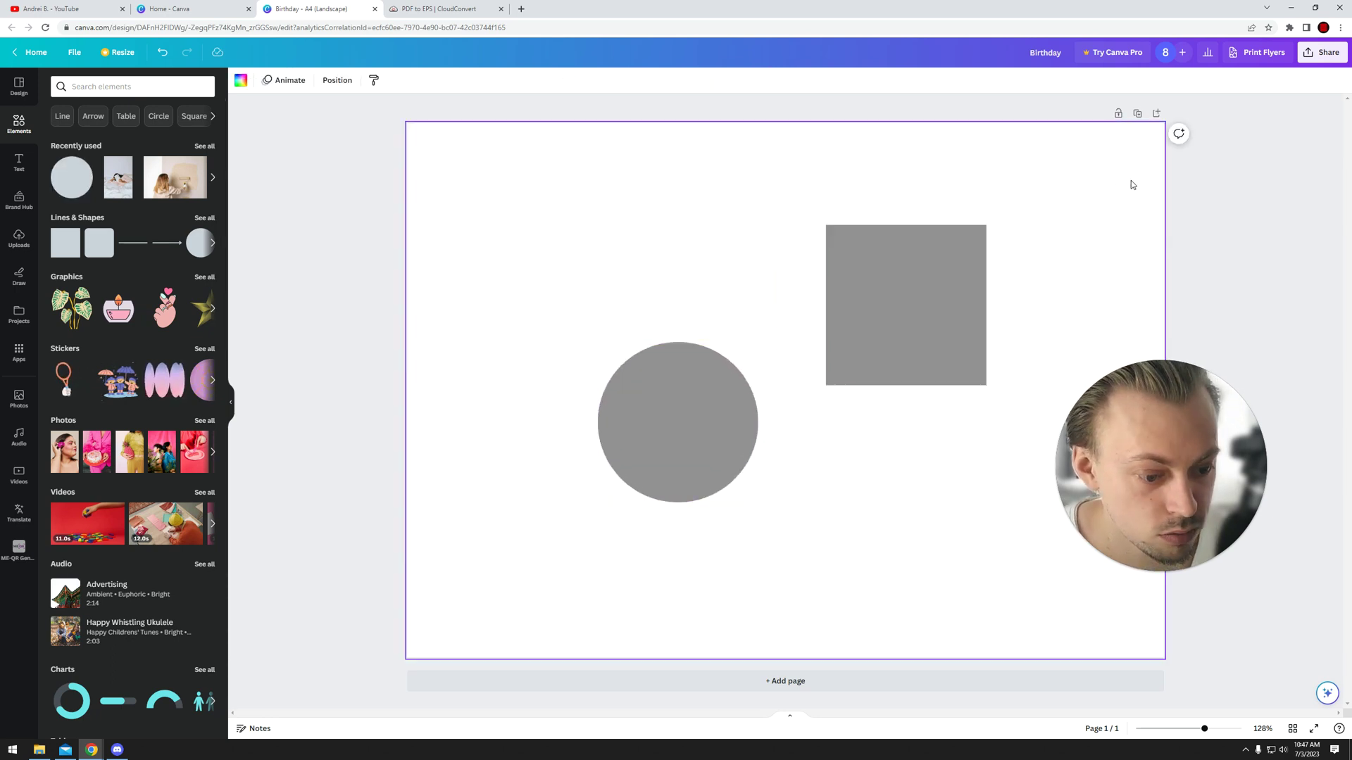
click(1322, 58)
Export the design with file type PDF Print, producing Birthday.pdf
click(1214, 322)
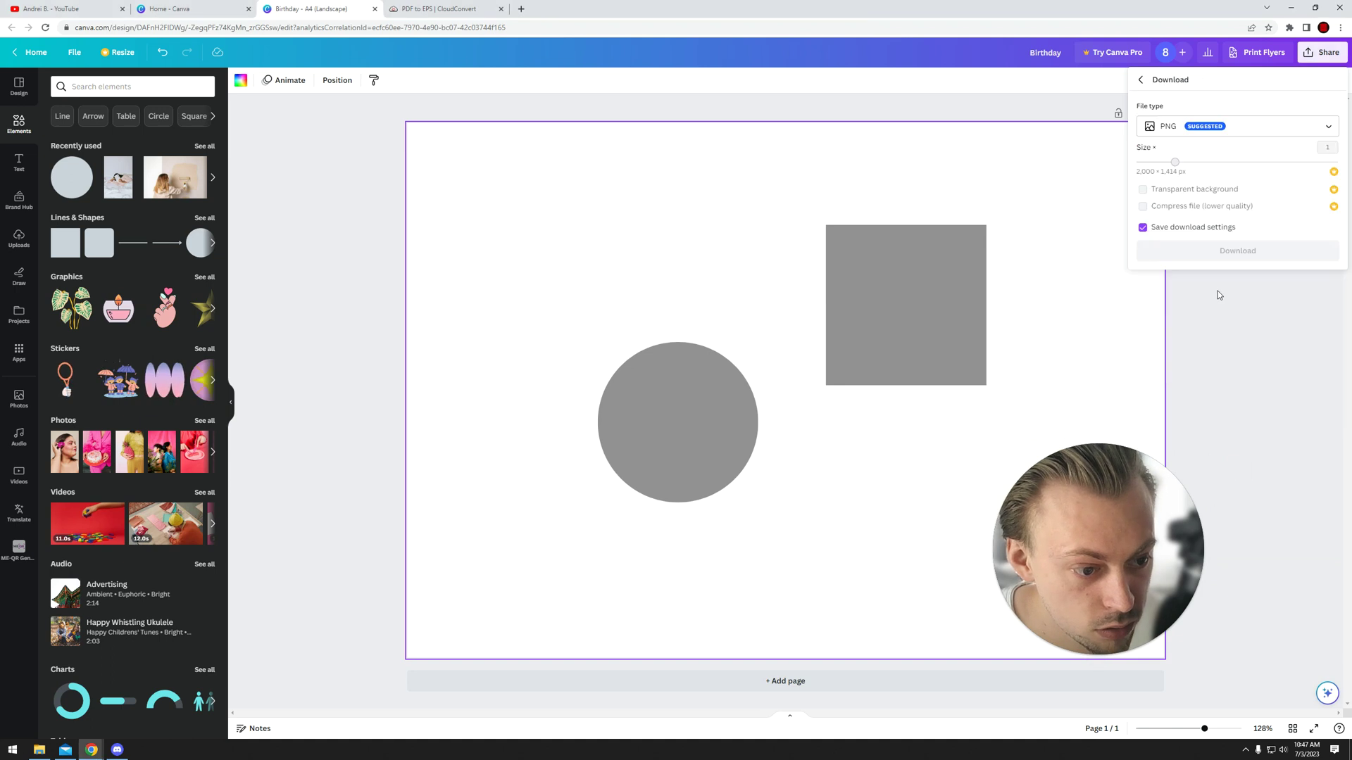
click(1230, 125)
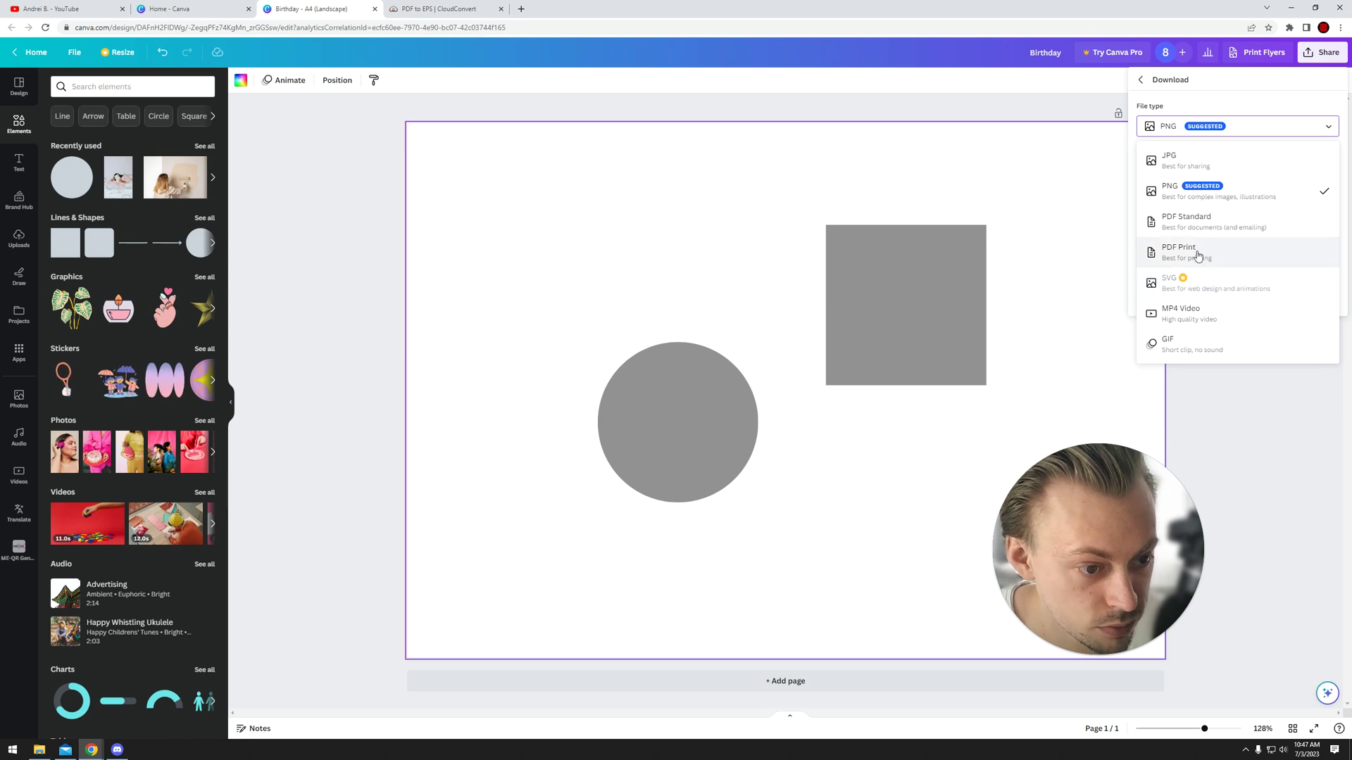
click(1200, 259)
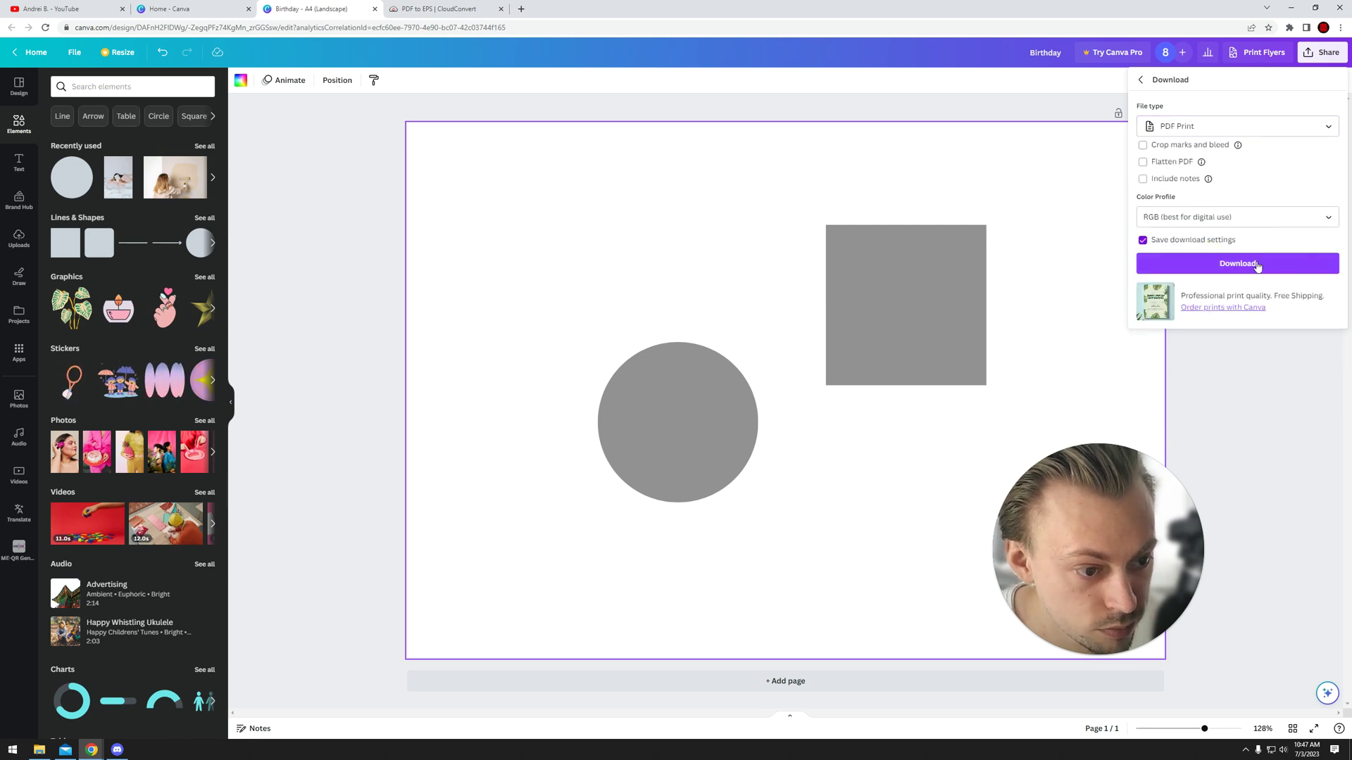
click(1238, 264)
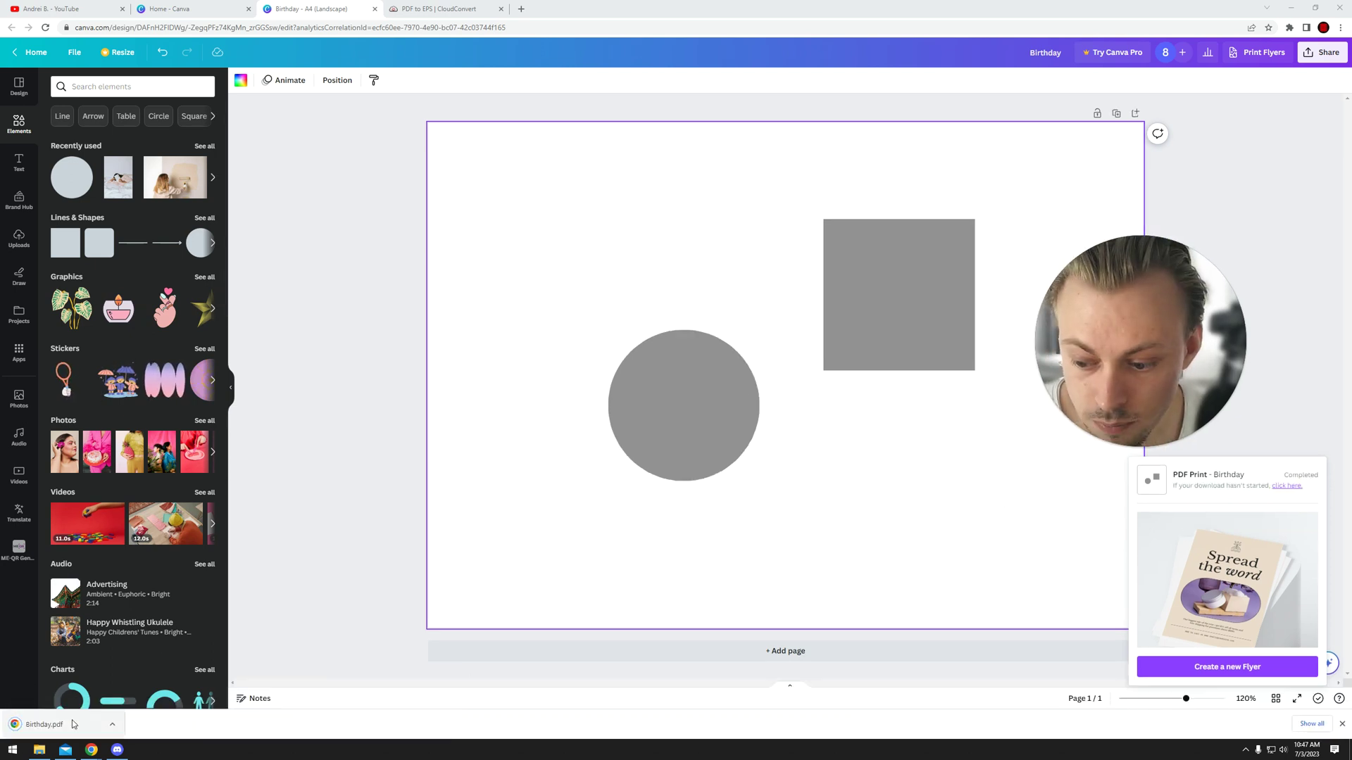
Open CloudConvert's PDF to EPS converter from the search results
key(ctrl+Tab)
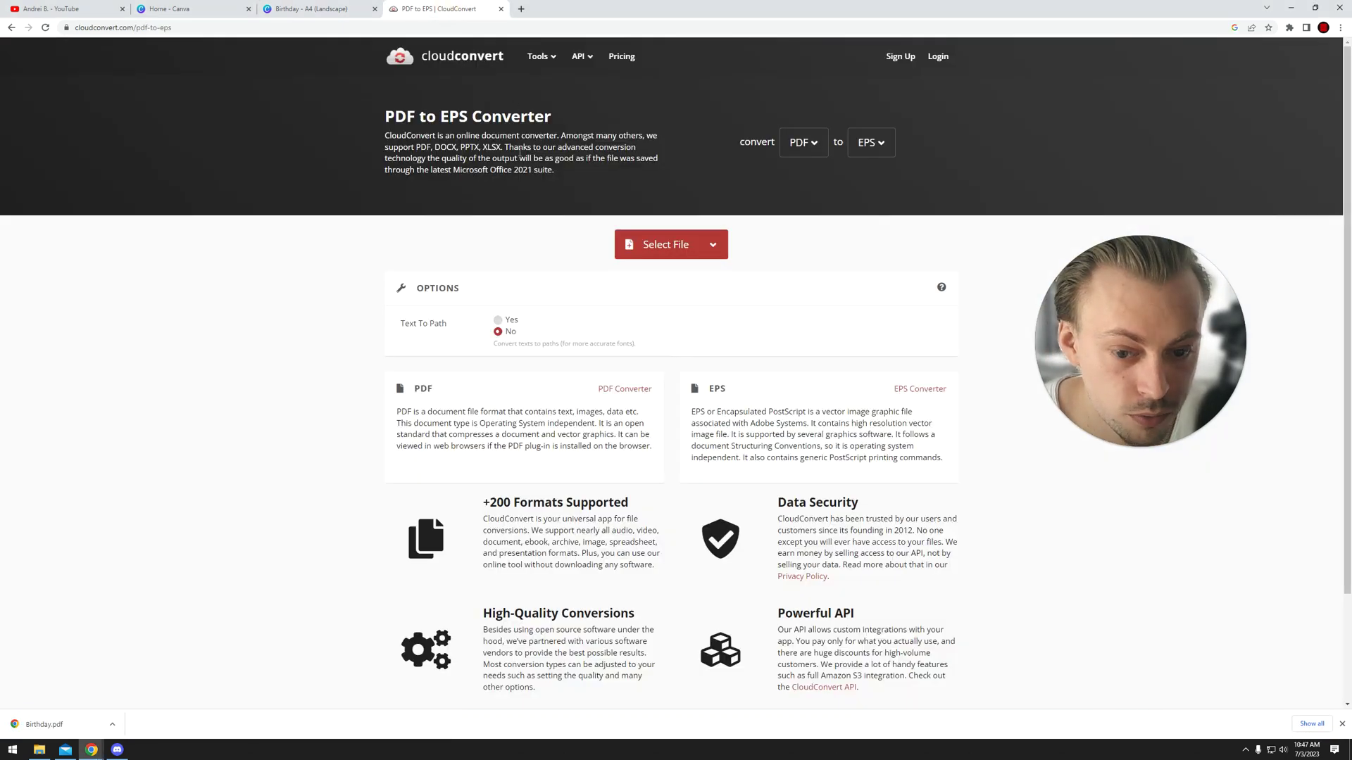
key(alt+Left)
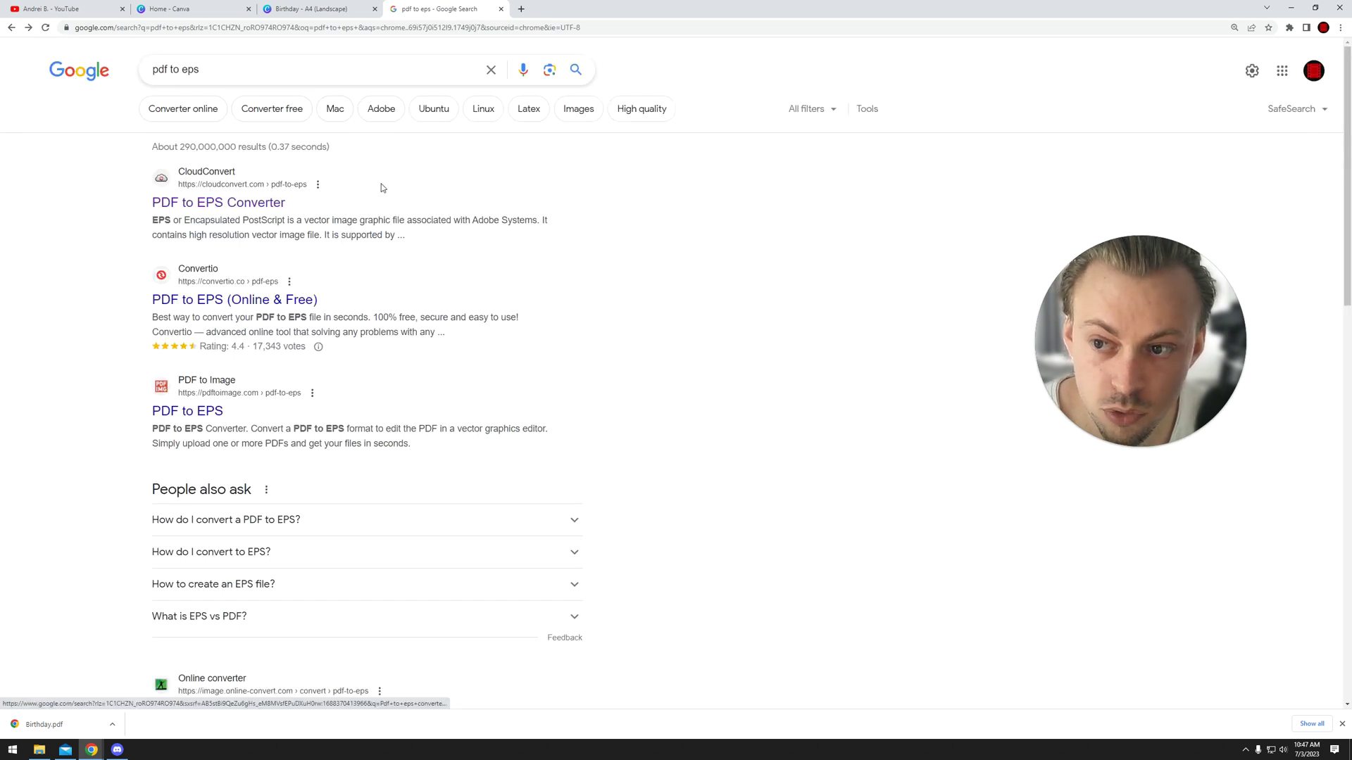
click(476, 210)
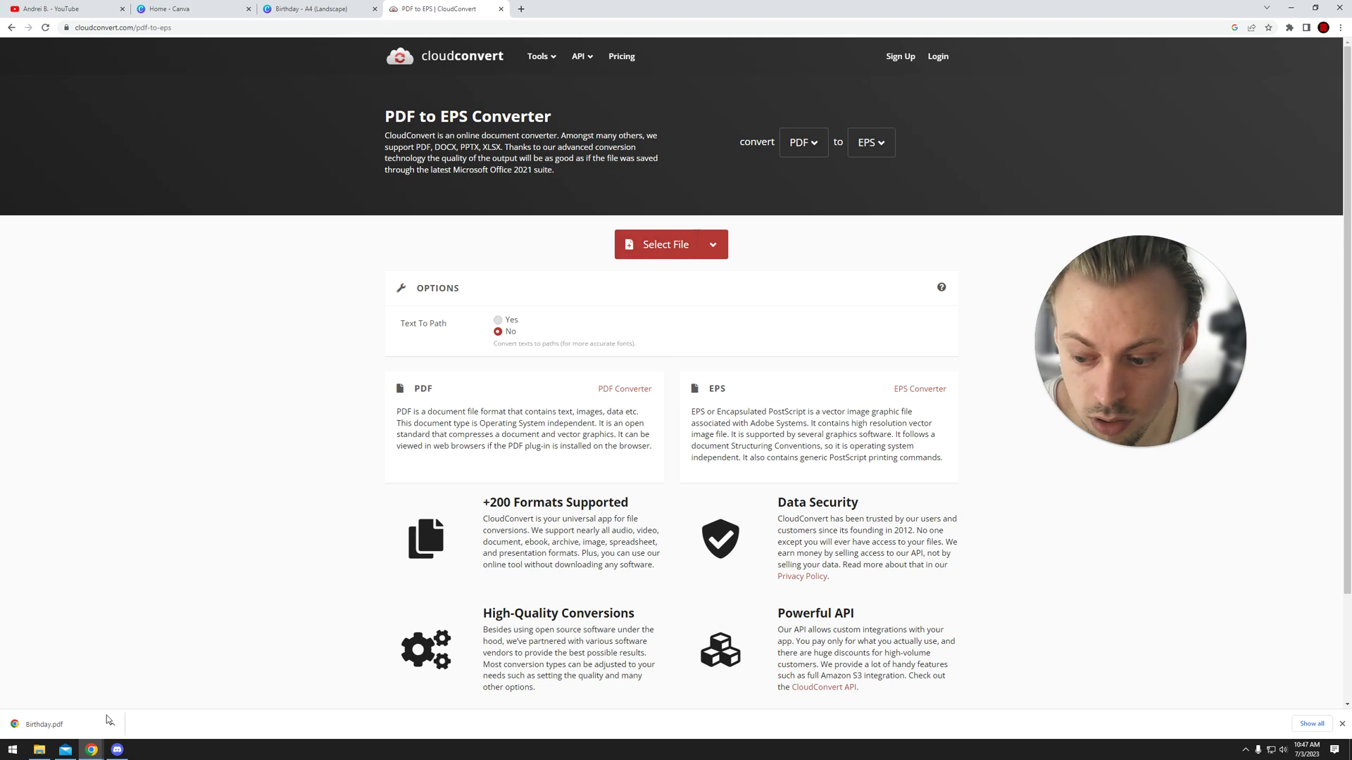
Upload Birthday.pdf, convert it, and download Birthday.eps
drag(107, 720, 665, 244)
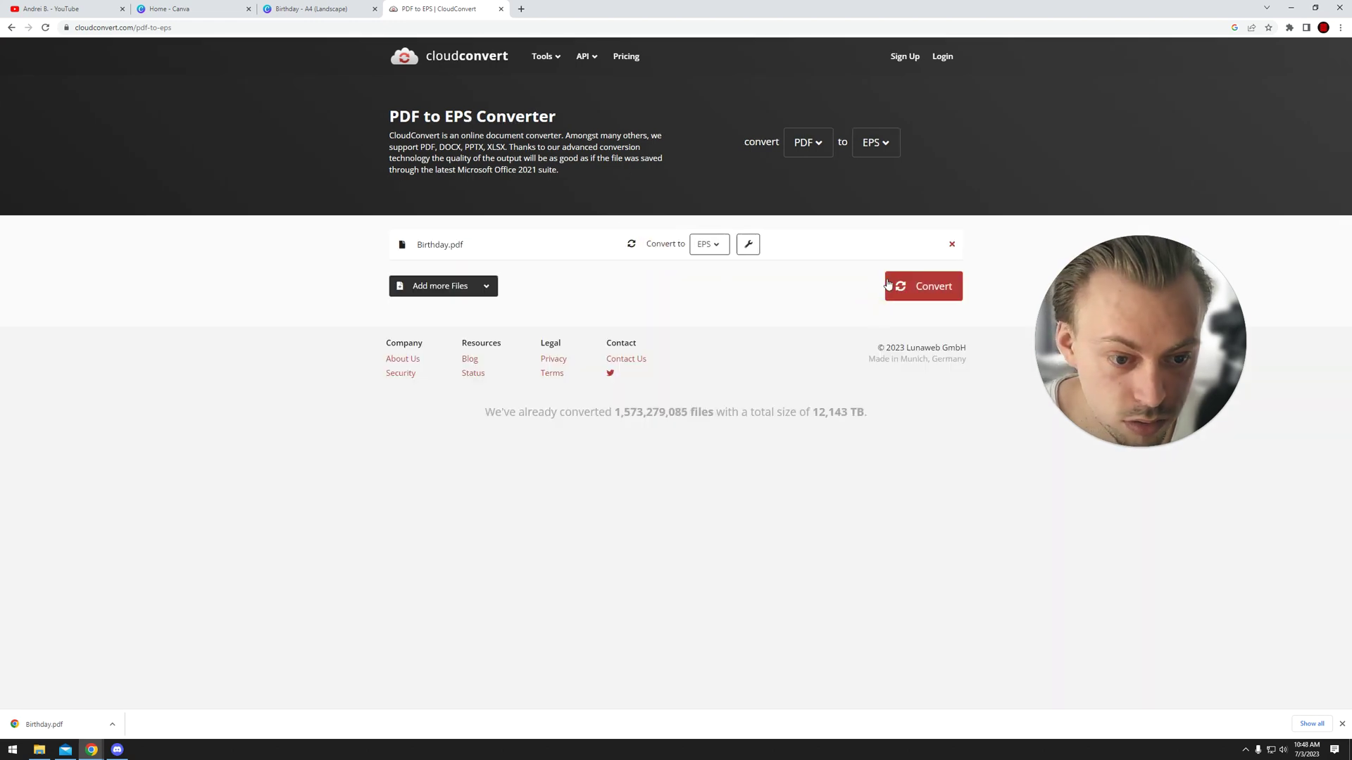
click(924, 291)
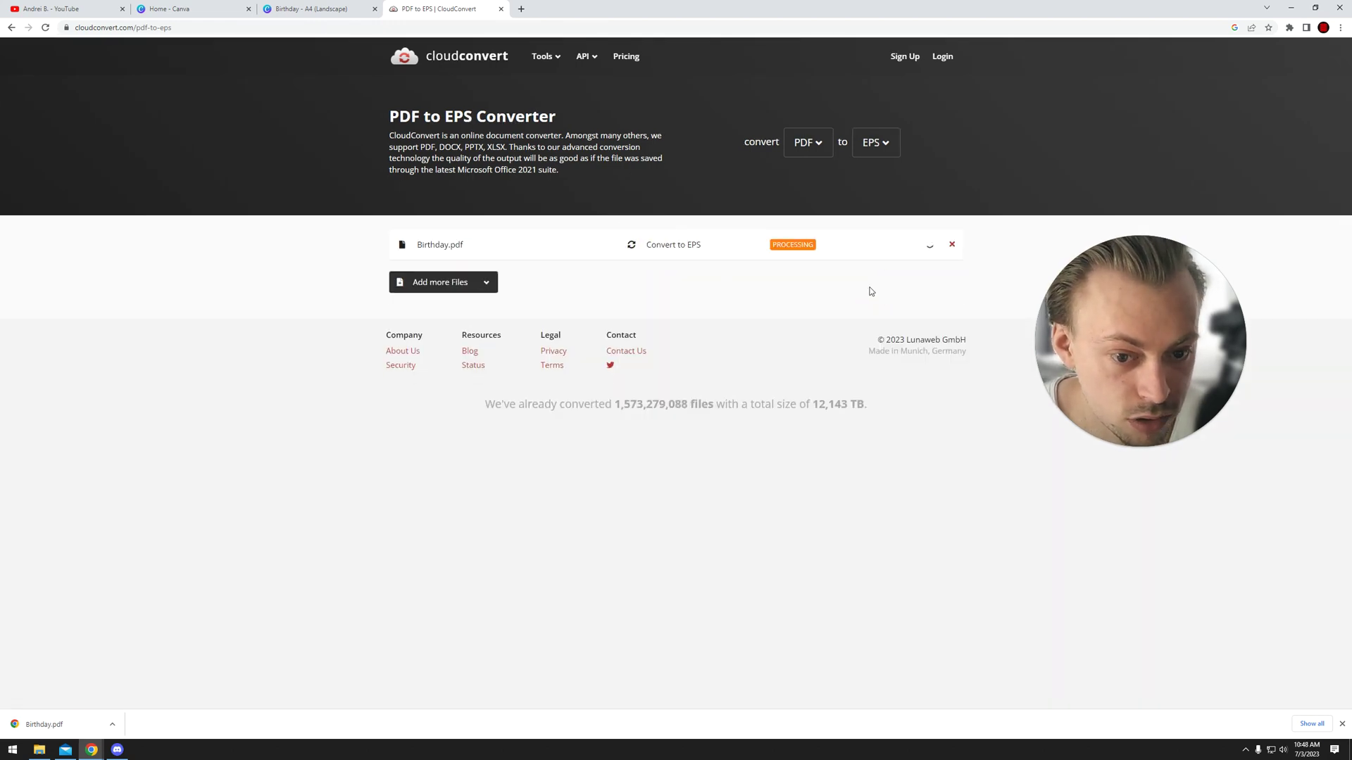
click(885, 244)
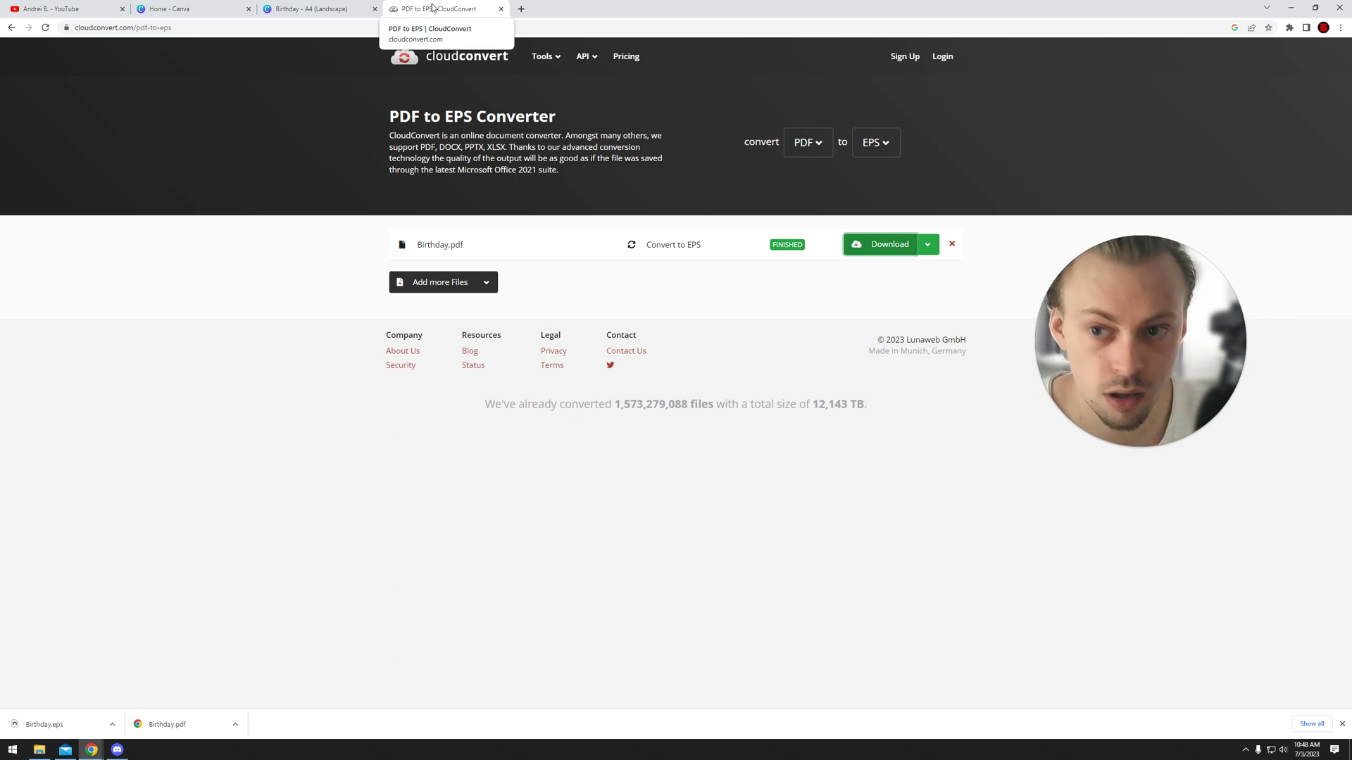
Close the CloudConvert tab and dismiss the 'PDF Print - Birthday' download notice
click(501, 9)
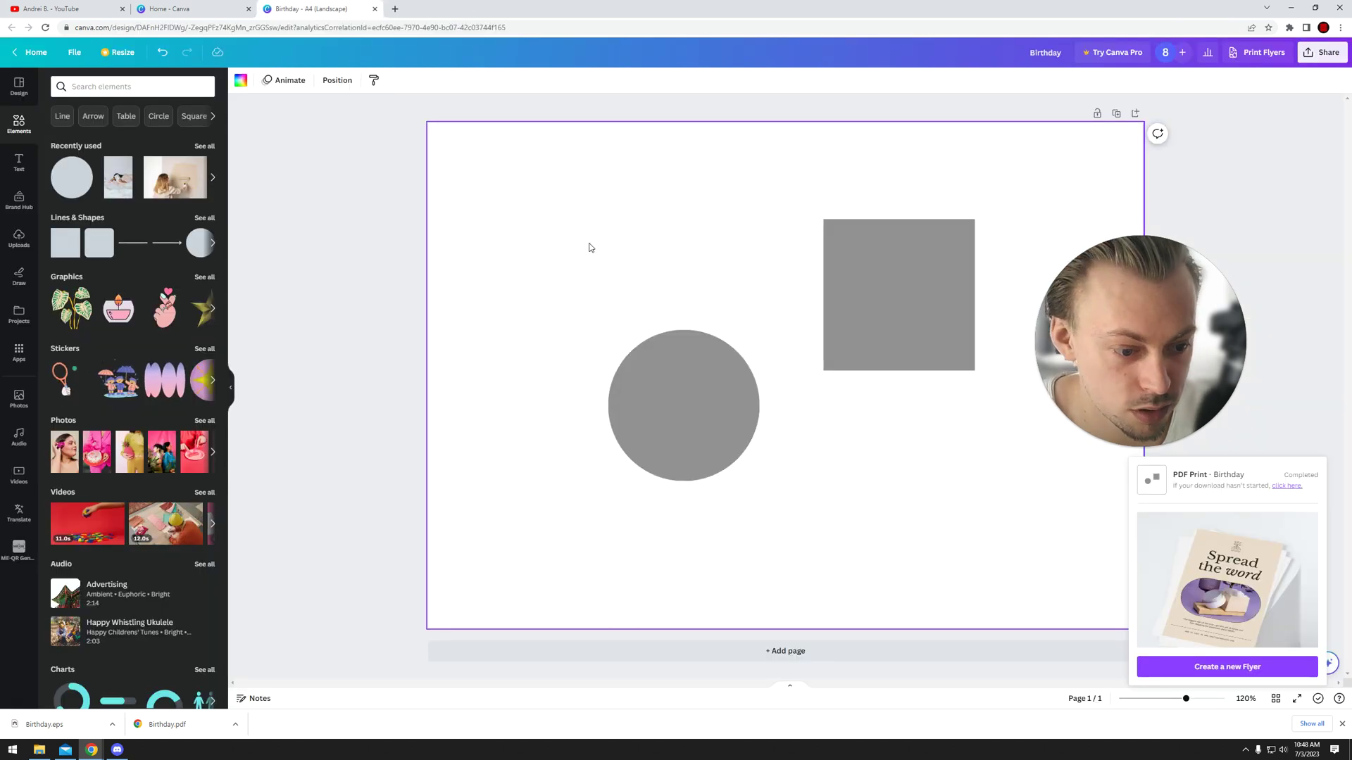
click(585, 211)
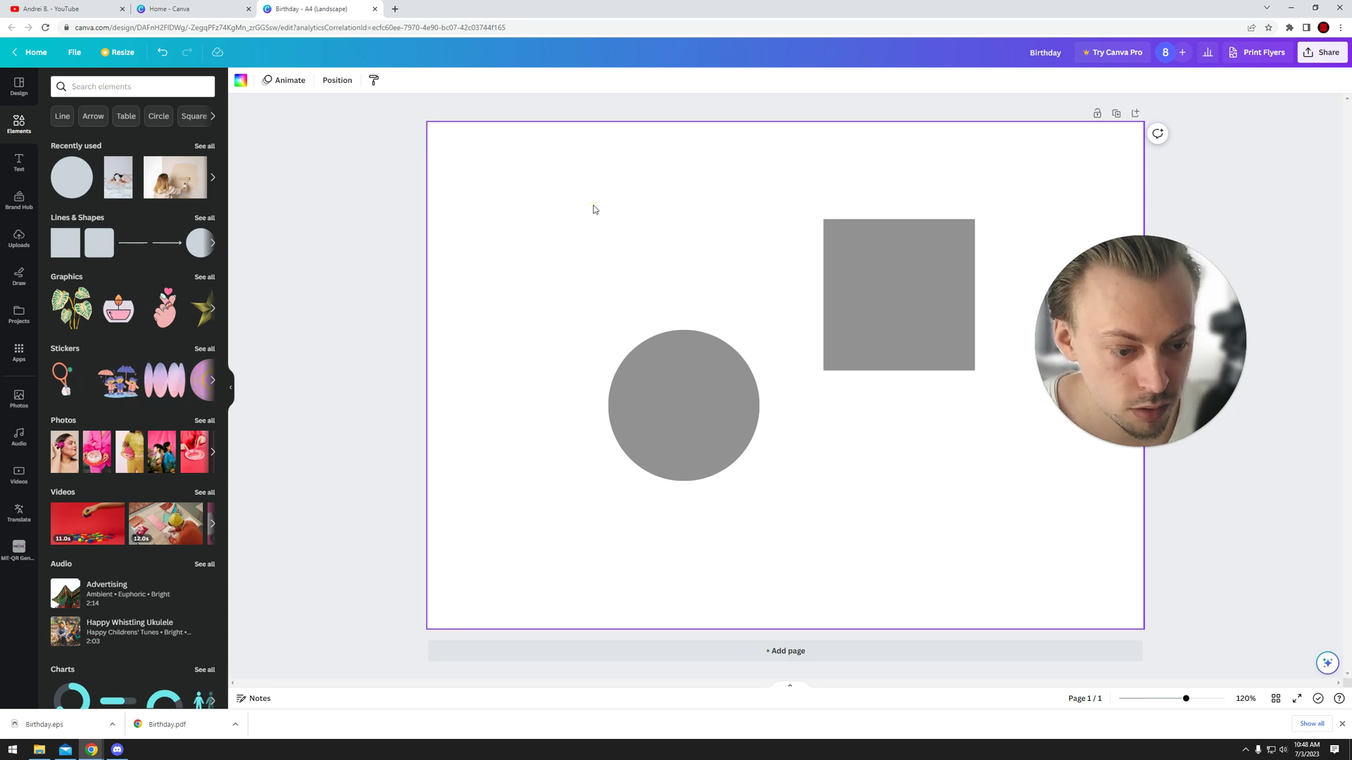
Add the plant graphic, move the circle down-right, and align the plant's top with the square
drag(72, 307, 623, 280)
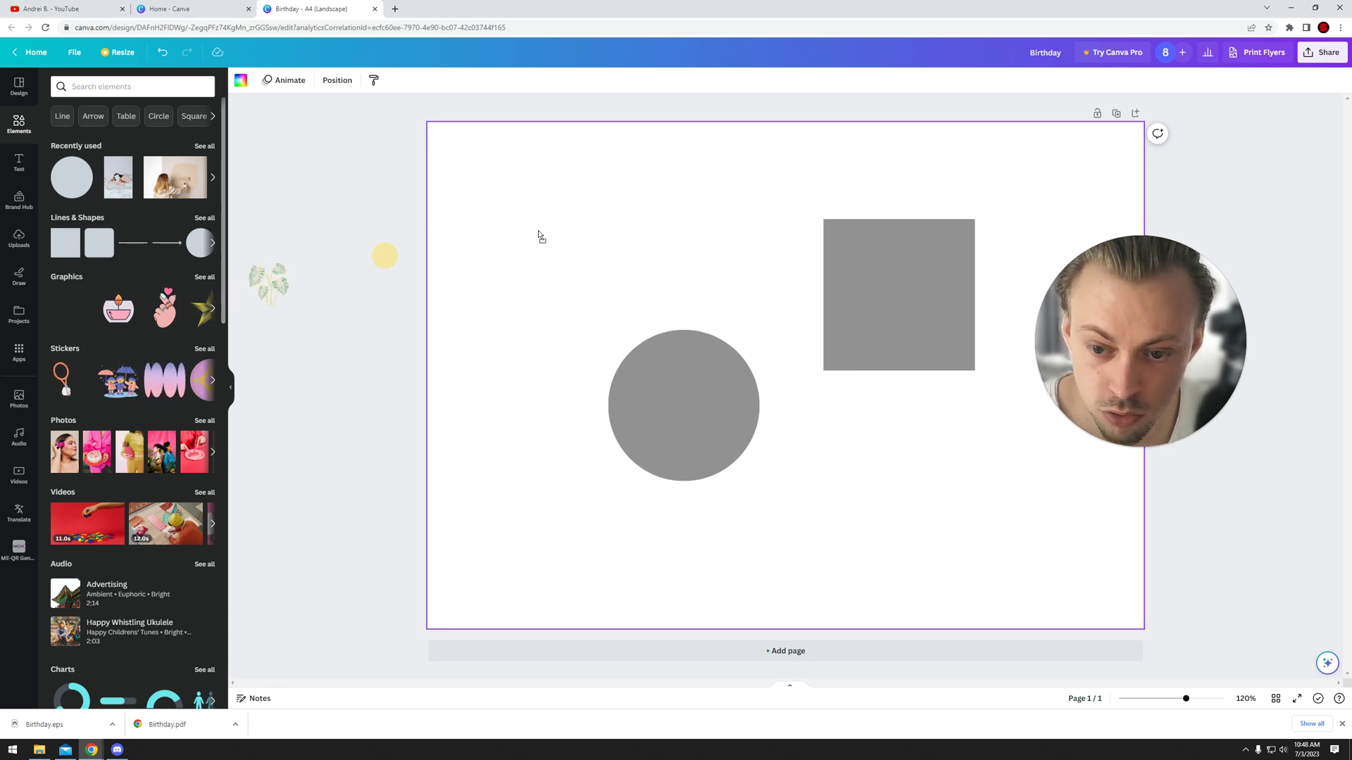
drag(697, 392, 796, 449)
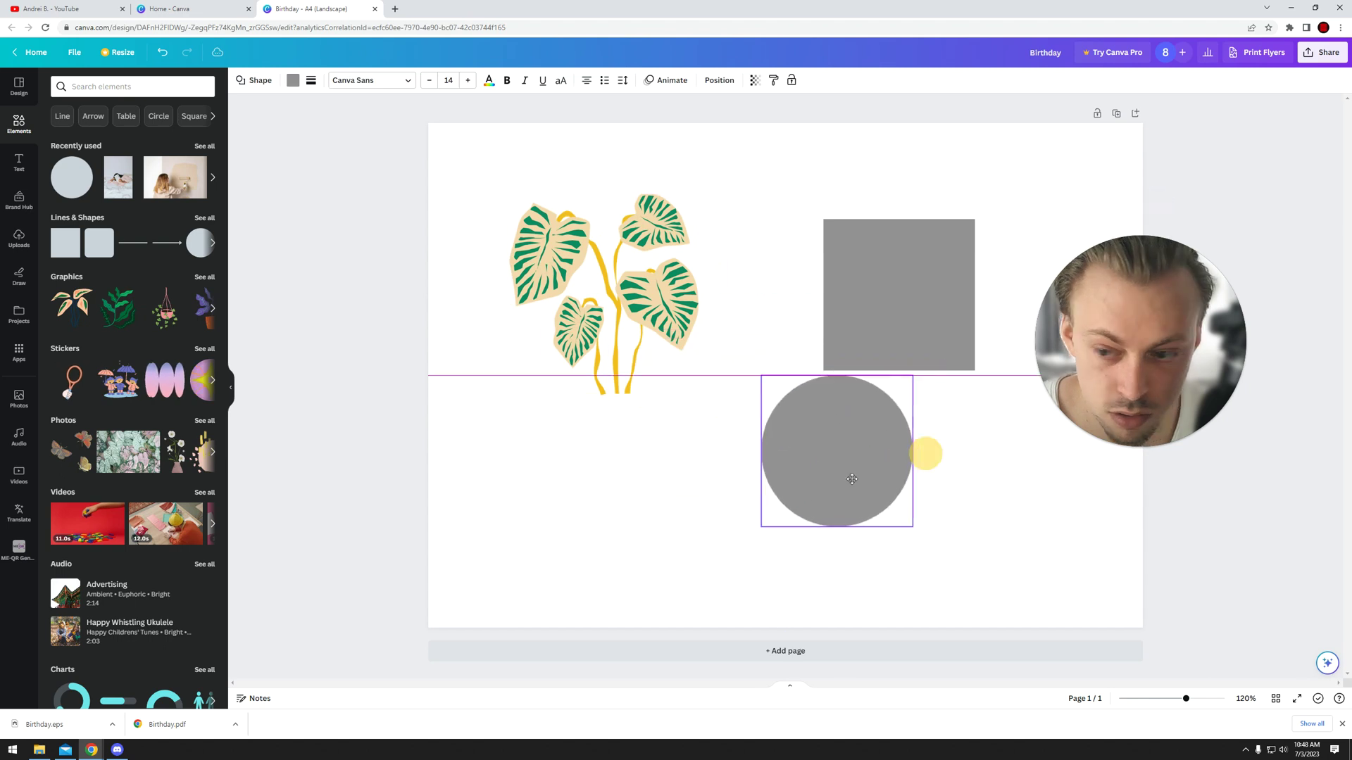
click(611, 299)
drag(611, 298, 609, 324)
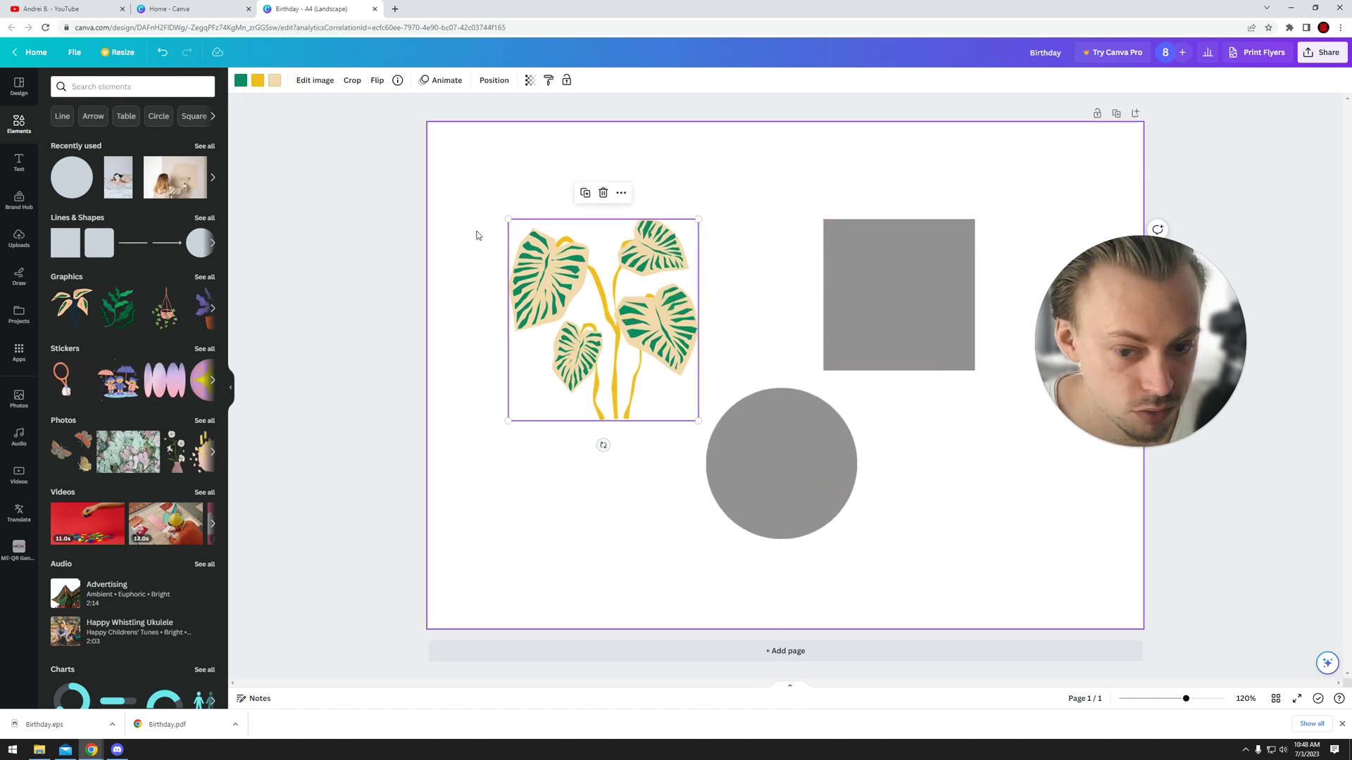
Recolor the plant's leaves to a darker custom green
click(241, 80)
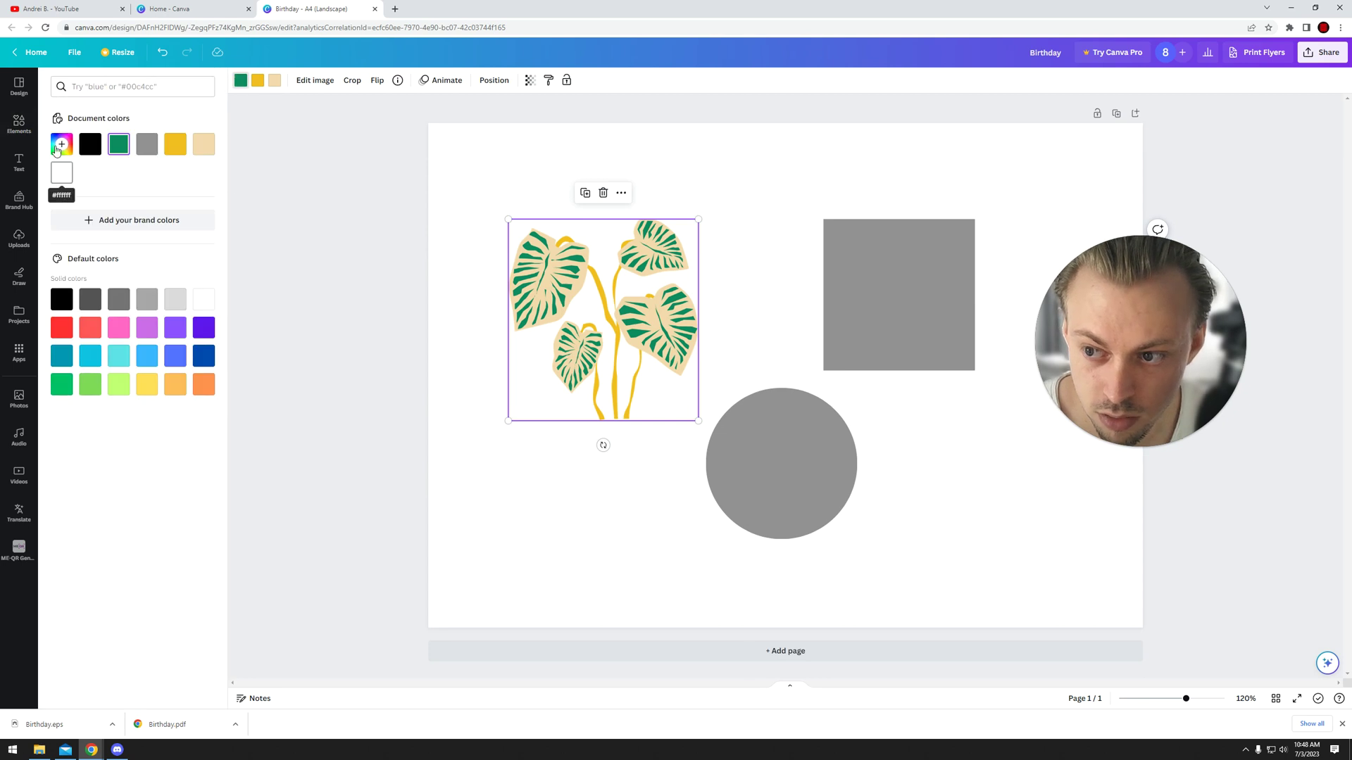
click(62, 144)
click(142, 190)
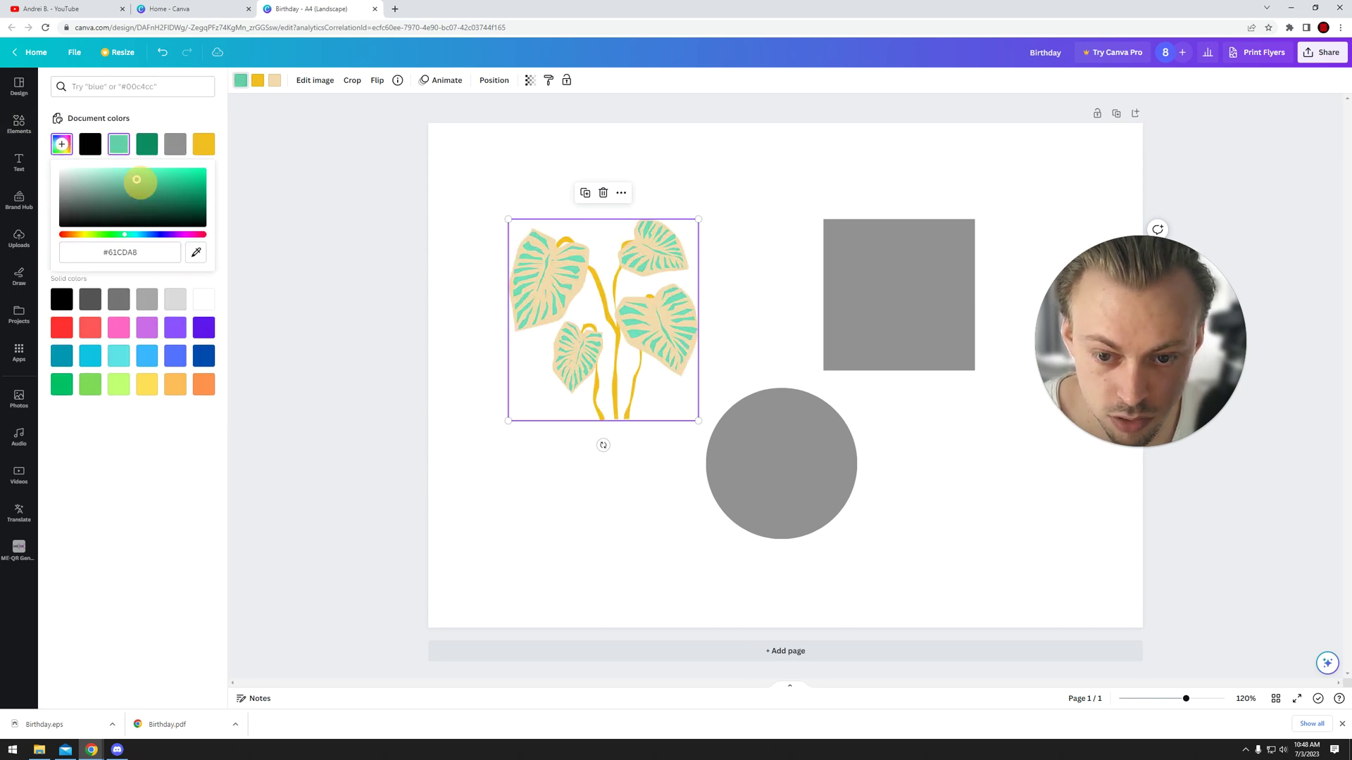
drag(143, 190, 134, 202)
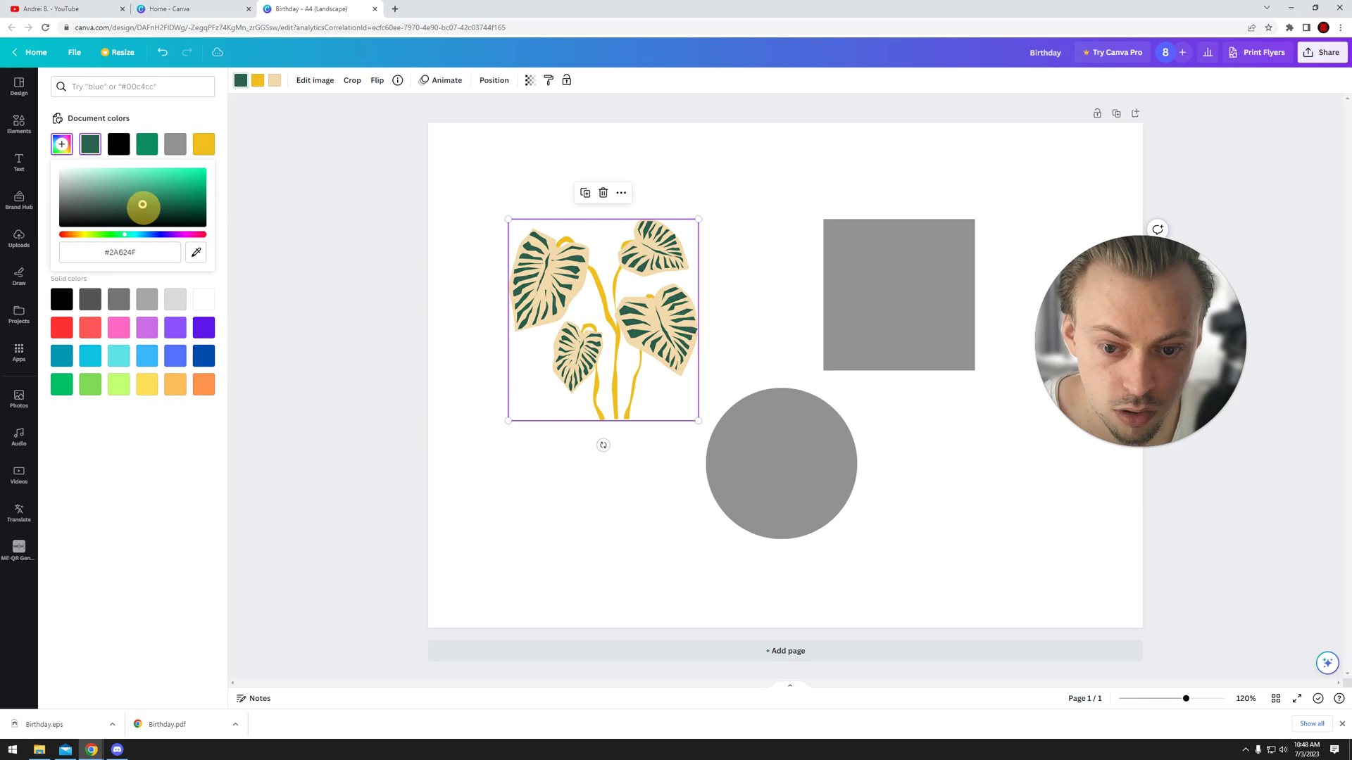
click(447, 247)
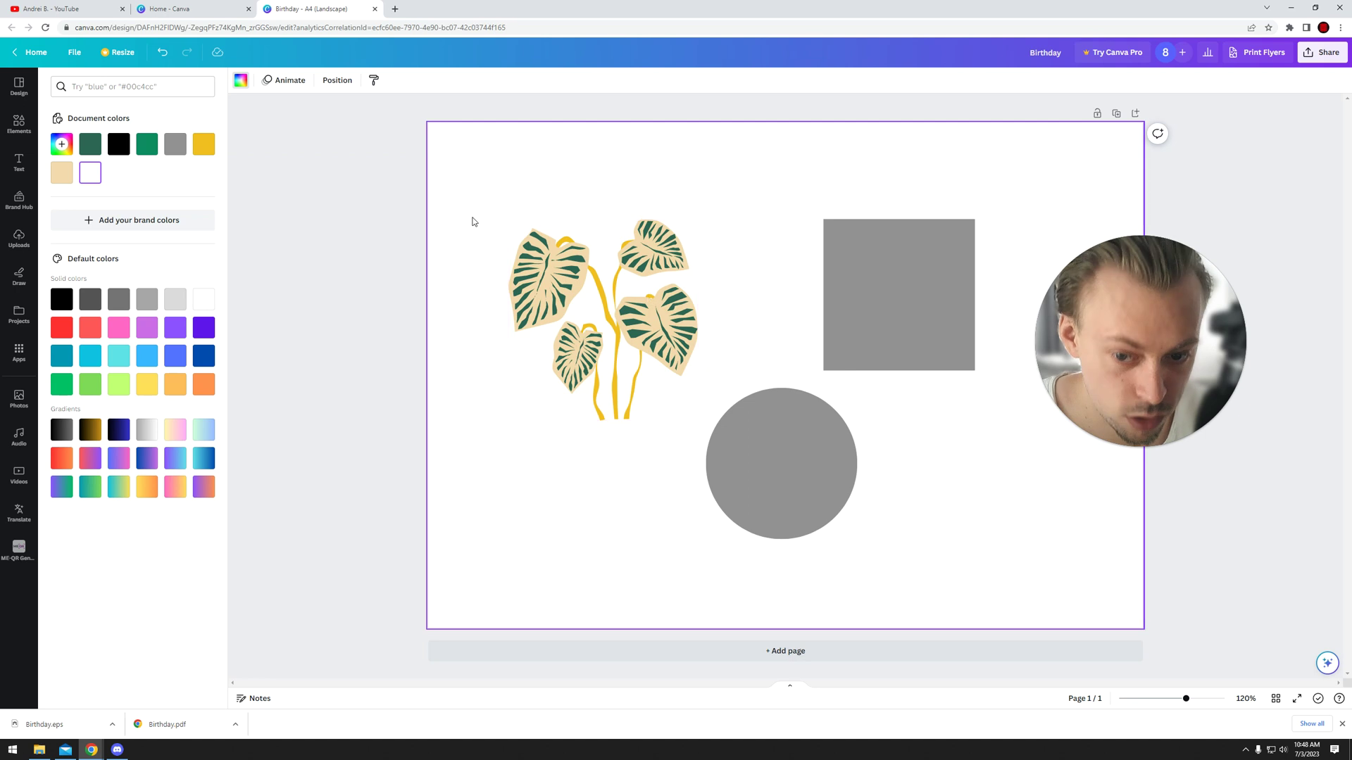
Nudge the plant graphic slightly into place and deselect it
mouse_move(614, 288)
mouse_down()
mouse_move(643, 291)
mouse_move(618, 292)
mouse_up()
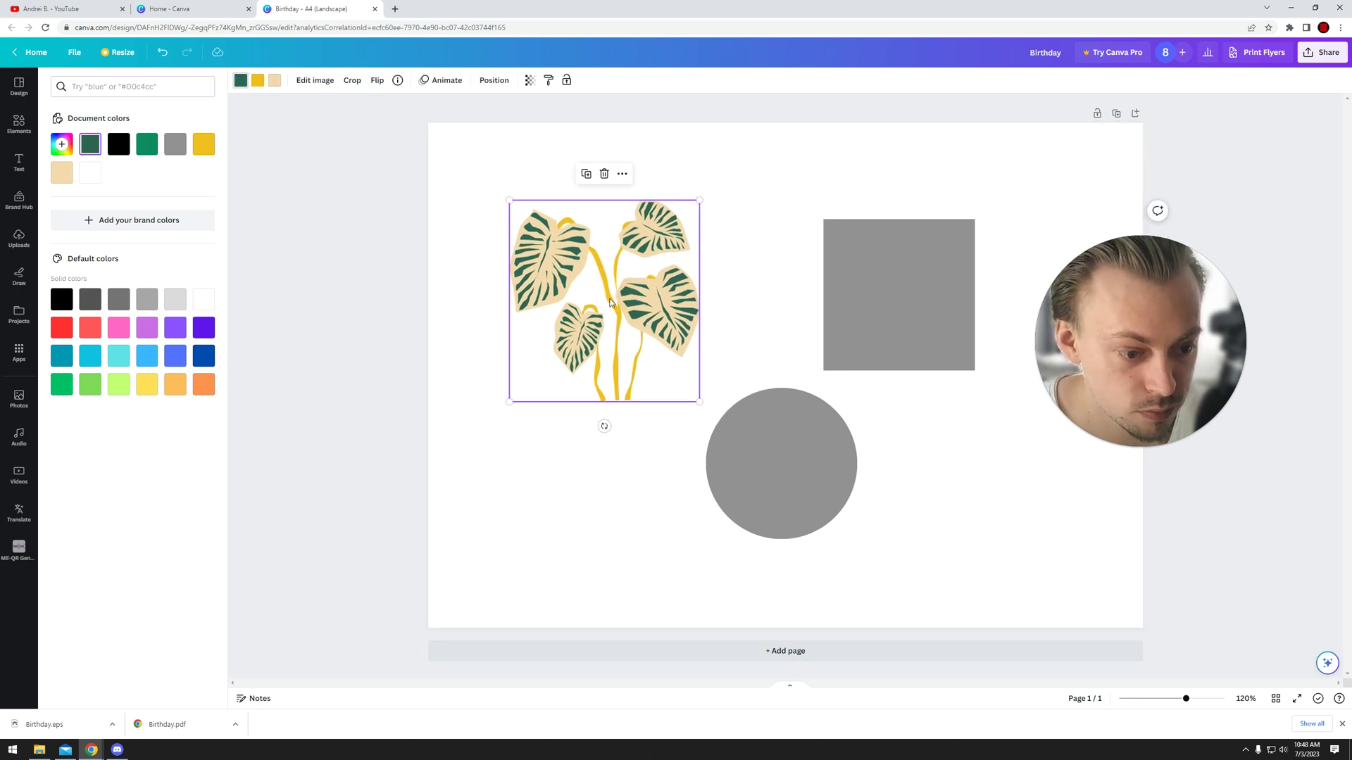
click(628, 472)
click(612, 387)
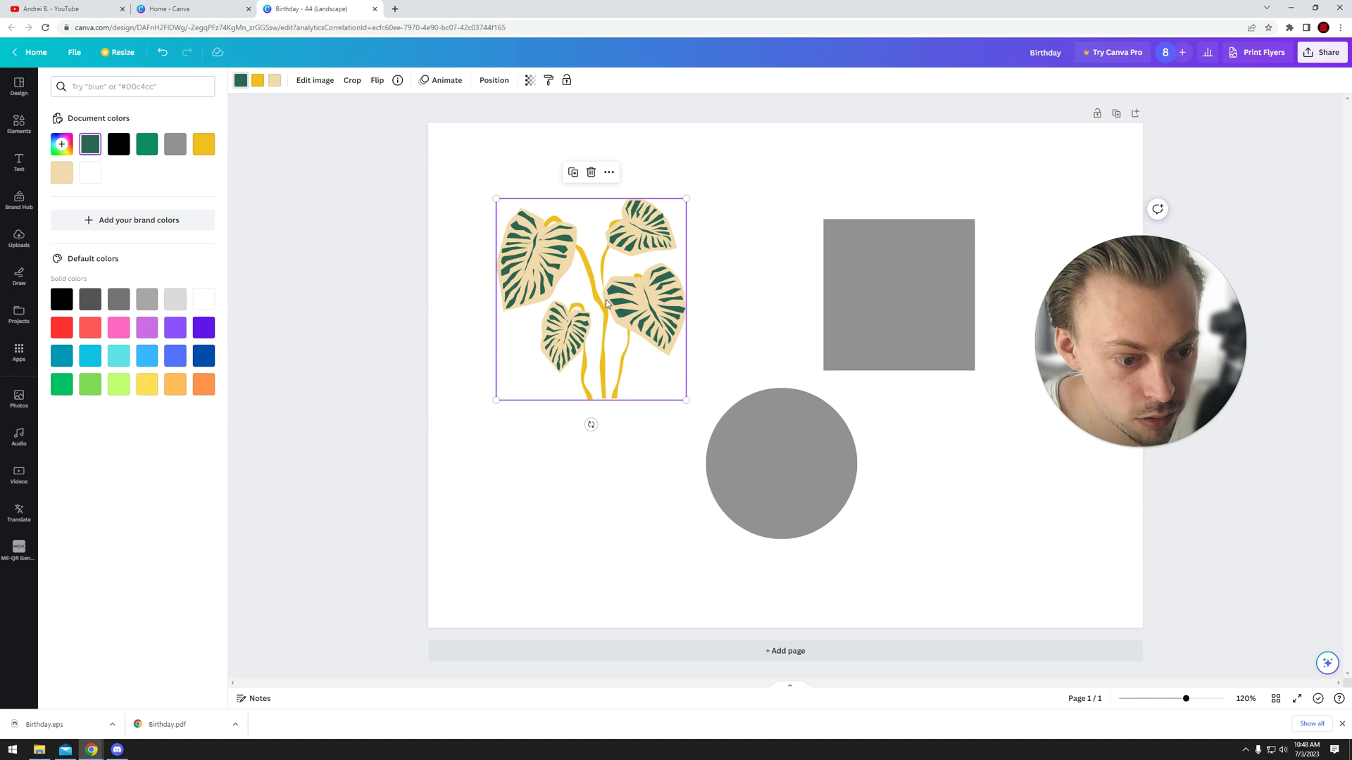
click(438, 316)
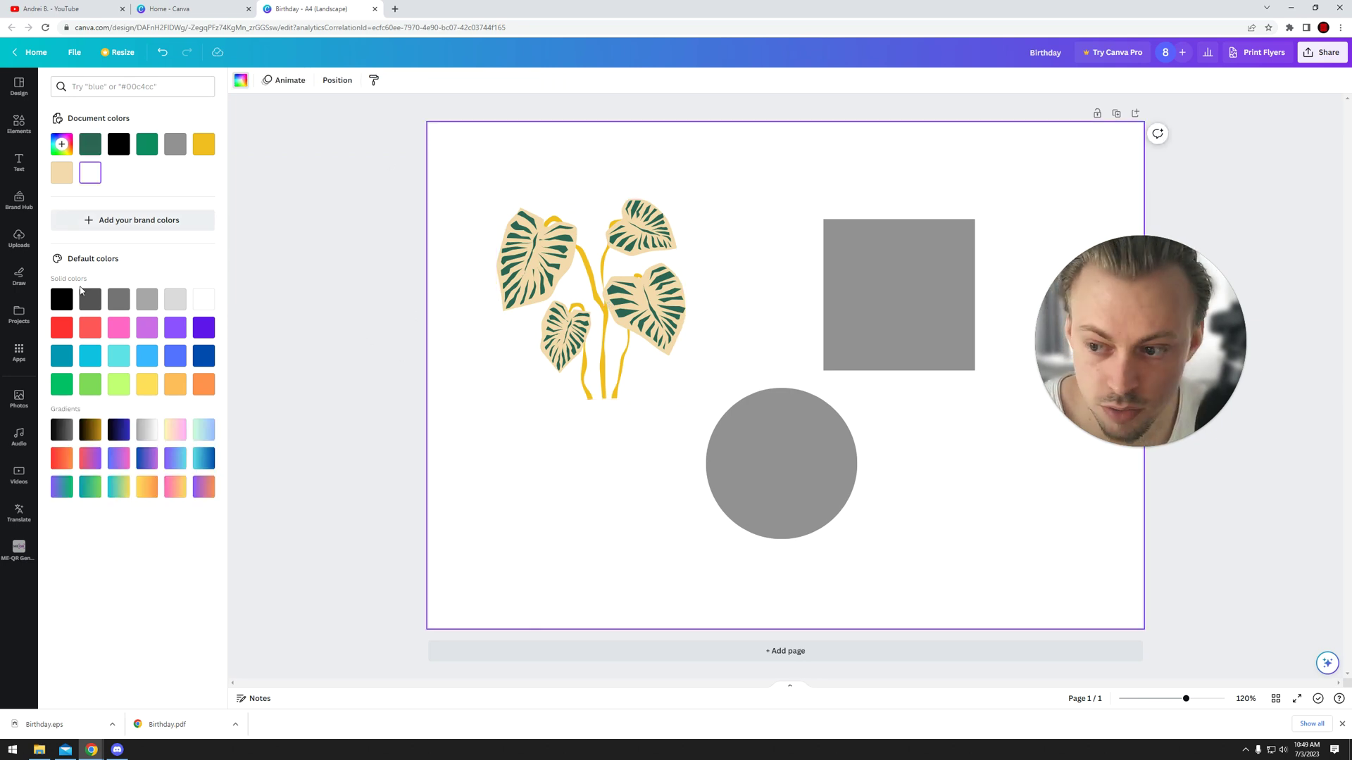
Place a trending portrait photo from the Photos library onto the page
click(17, 399)
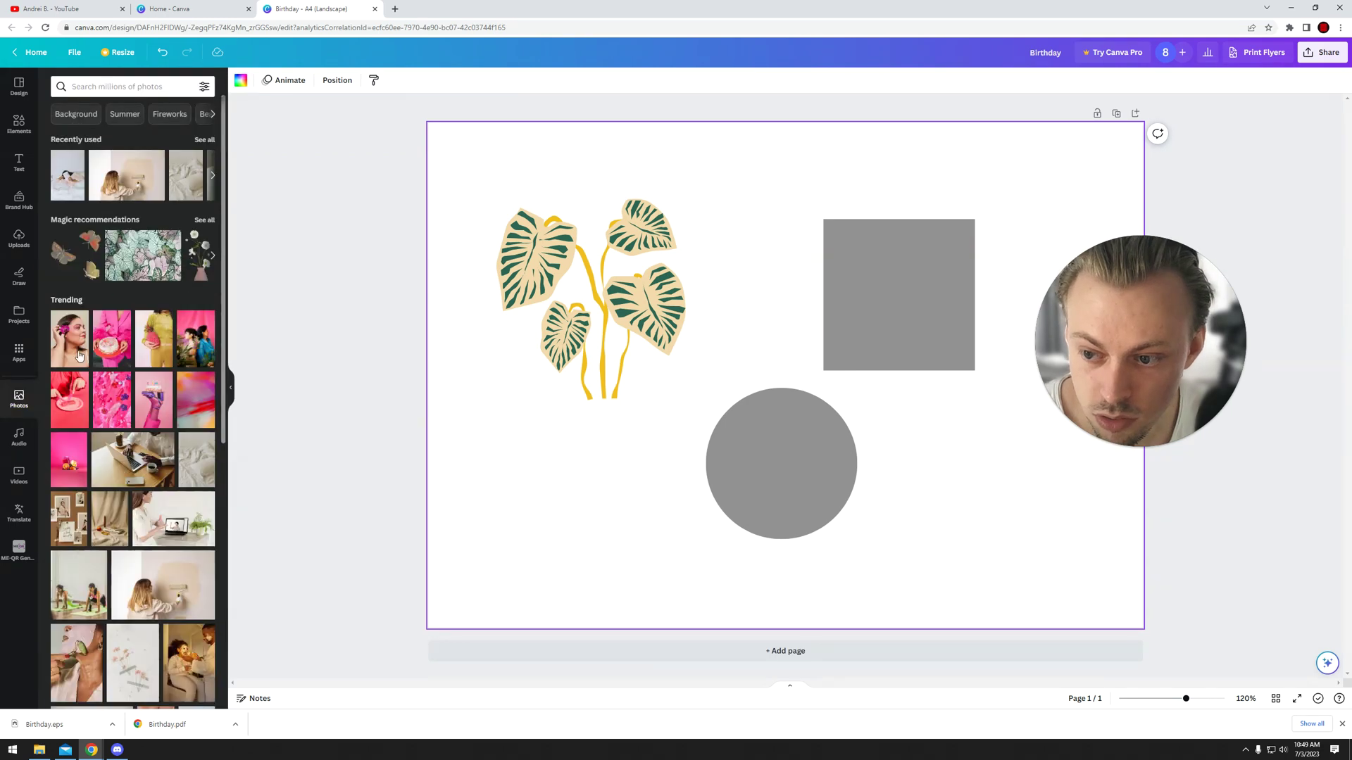
mouse_move(70, 339)
mouse_down()
mouse_move(724, 264)
mouse_move(785, 290)
mouse_up()
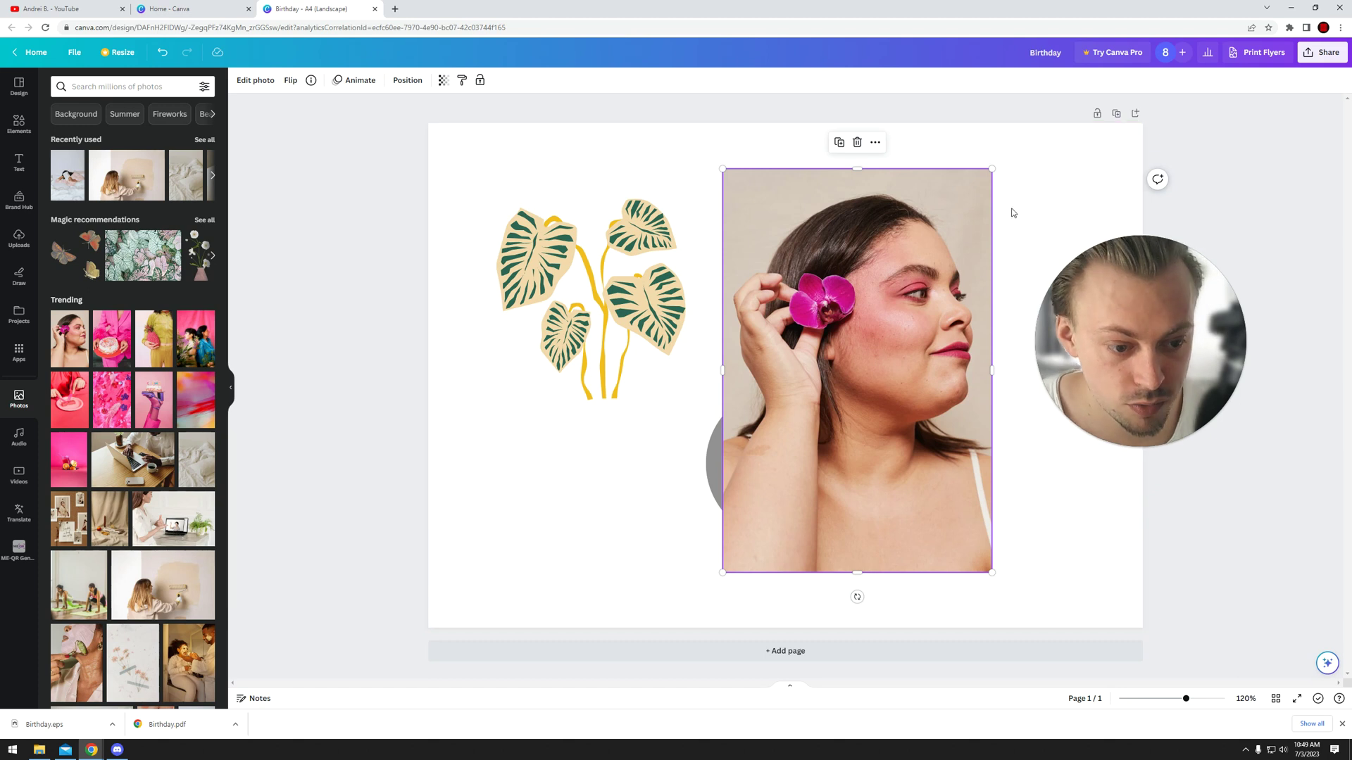
click(1053, 479)
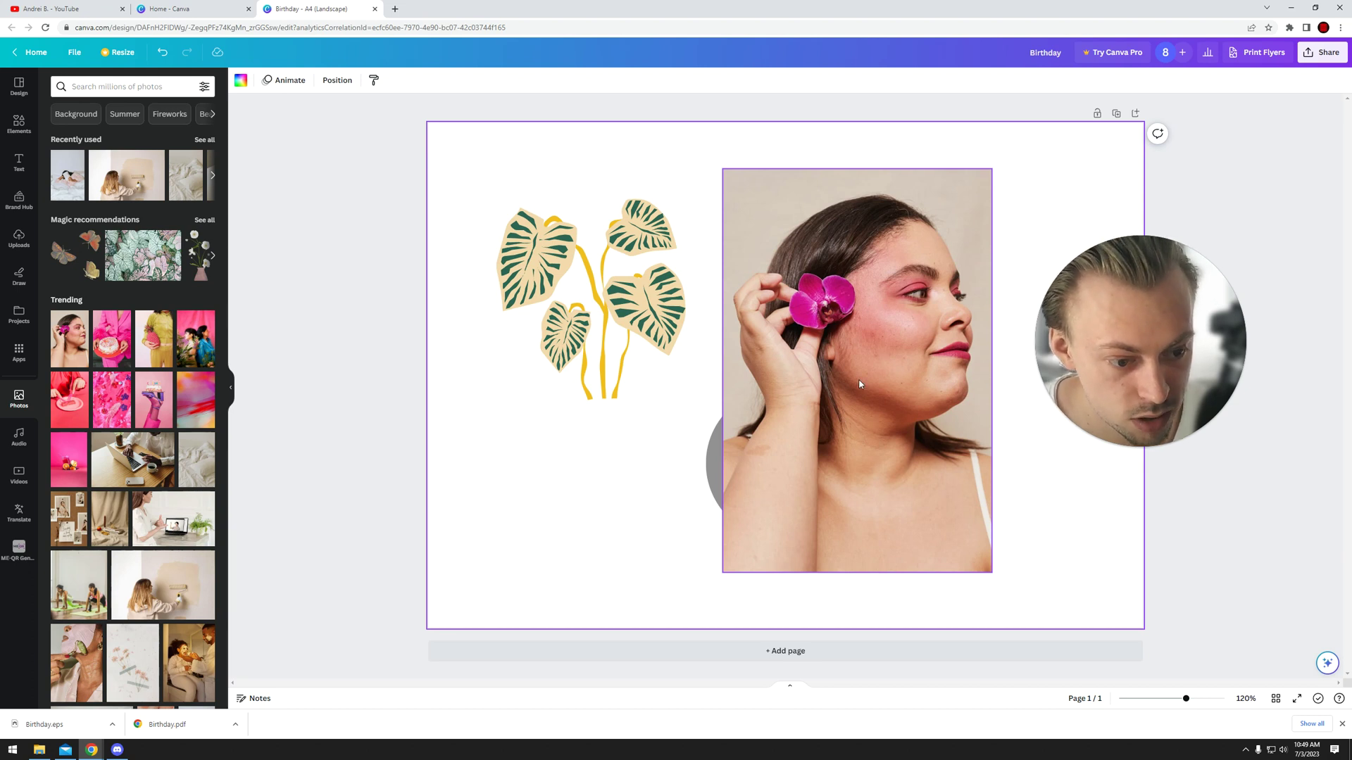
Delete the woman photo, leaving only the plant, square and circle
drag(859, 385, 869, 396)
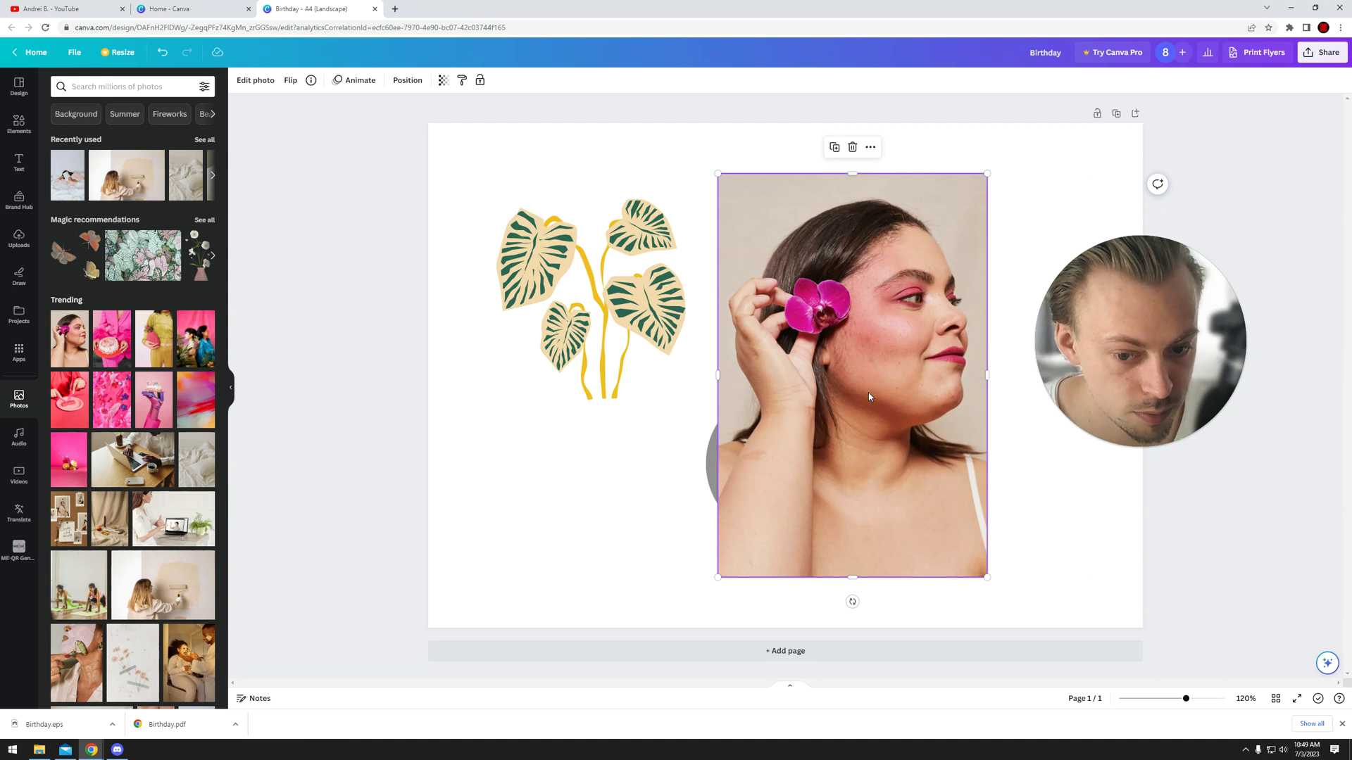
key(Delete)
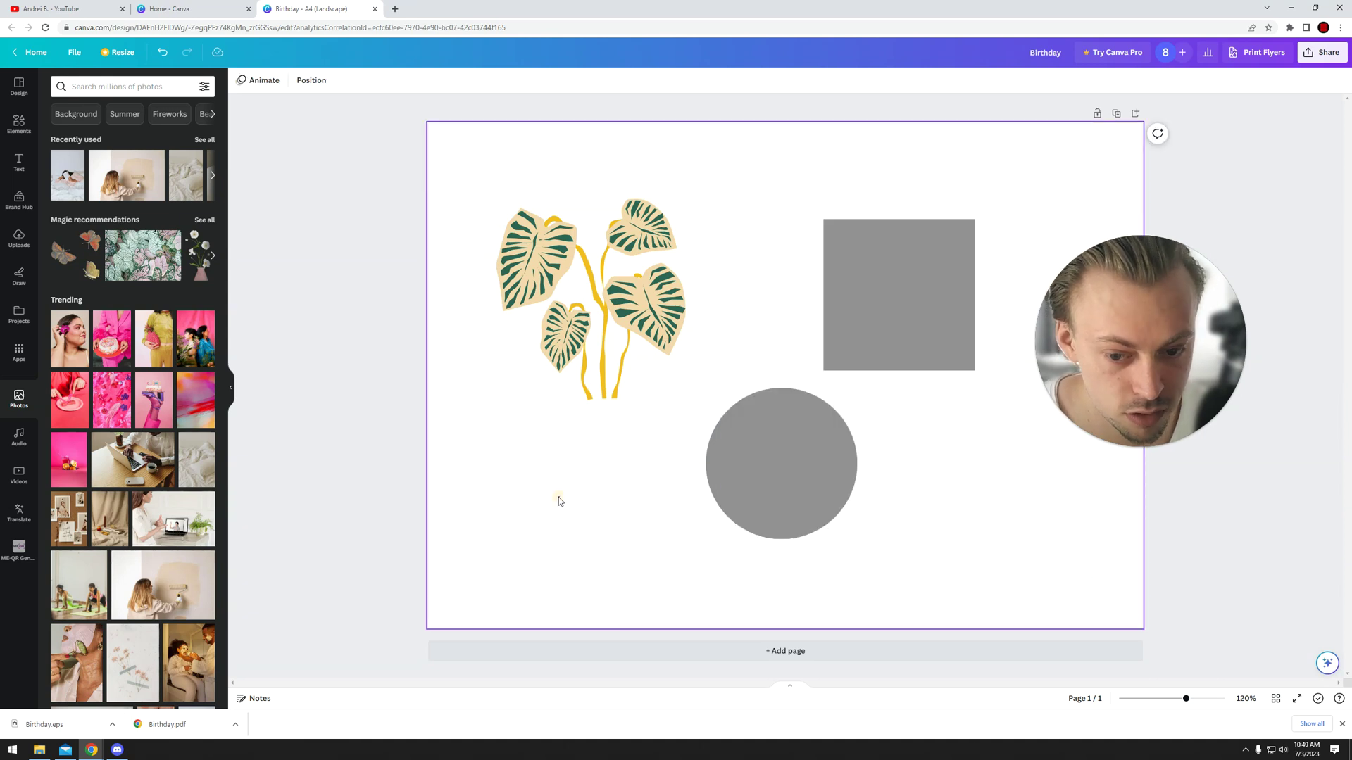
click(559, 497)
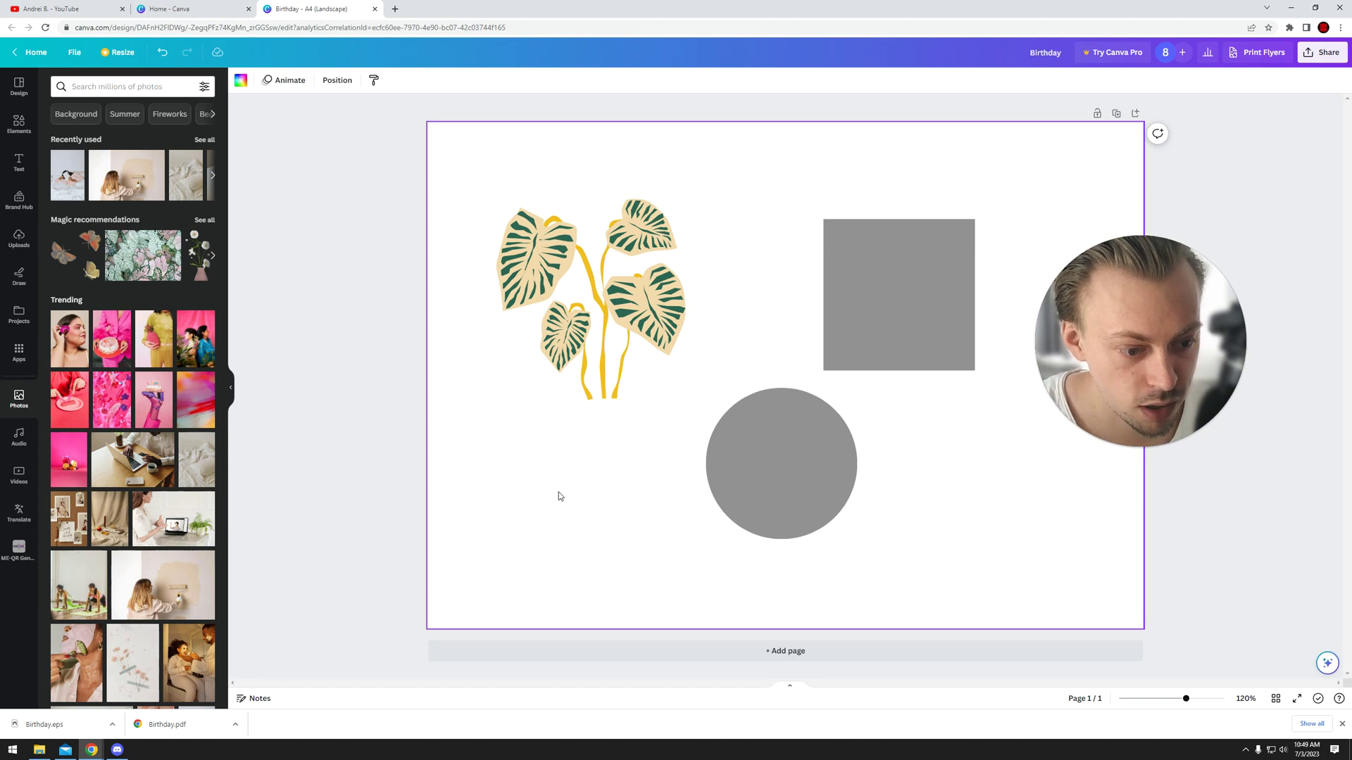
click(557, 496)
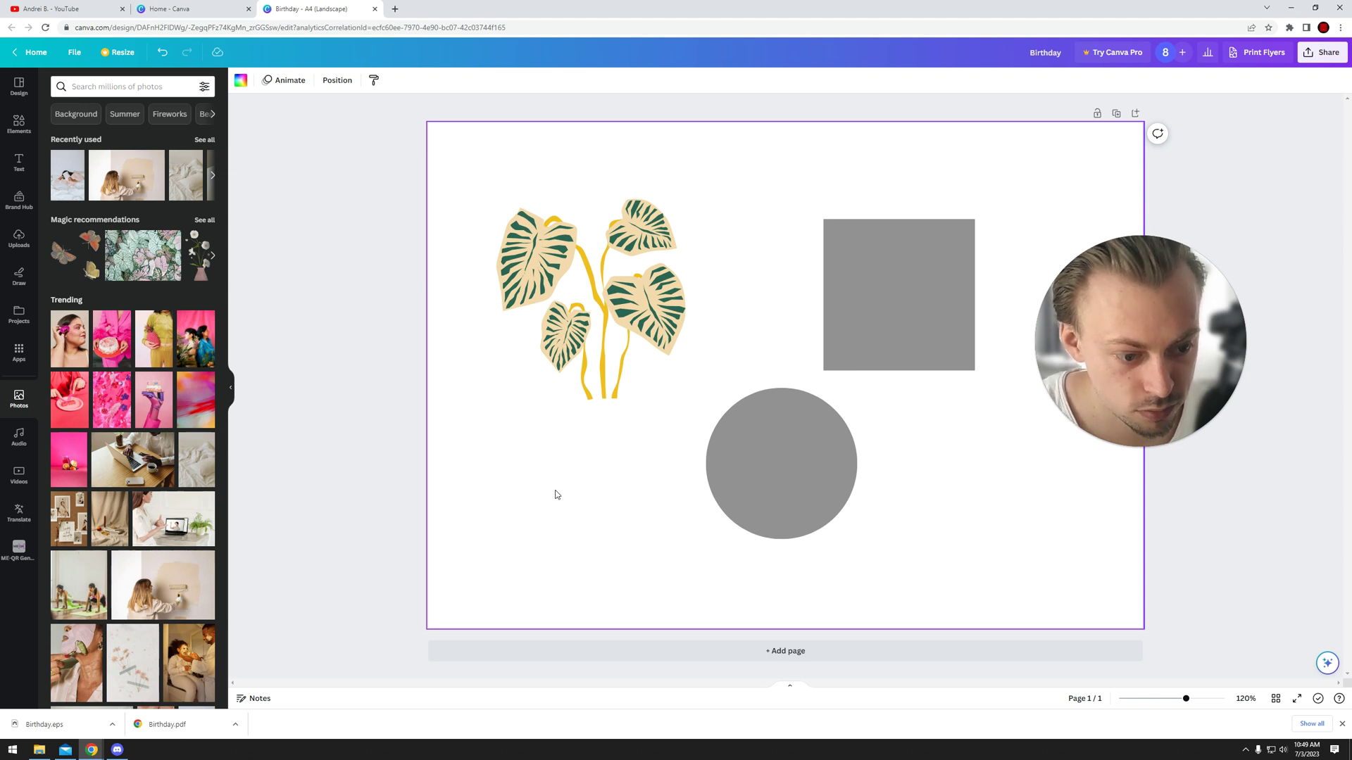
Lower the square and circle slightly and shrink the plant graphic
drag(897, 325, 897, 341)
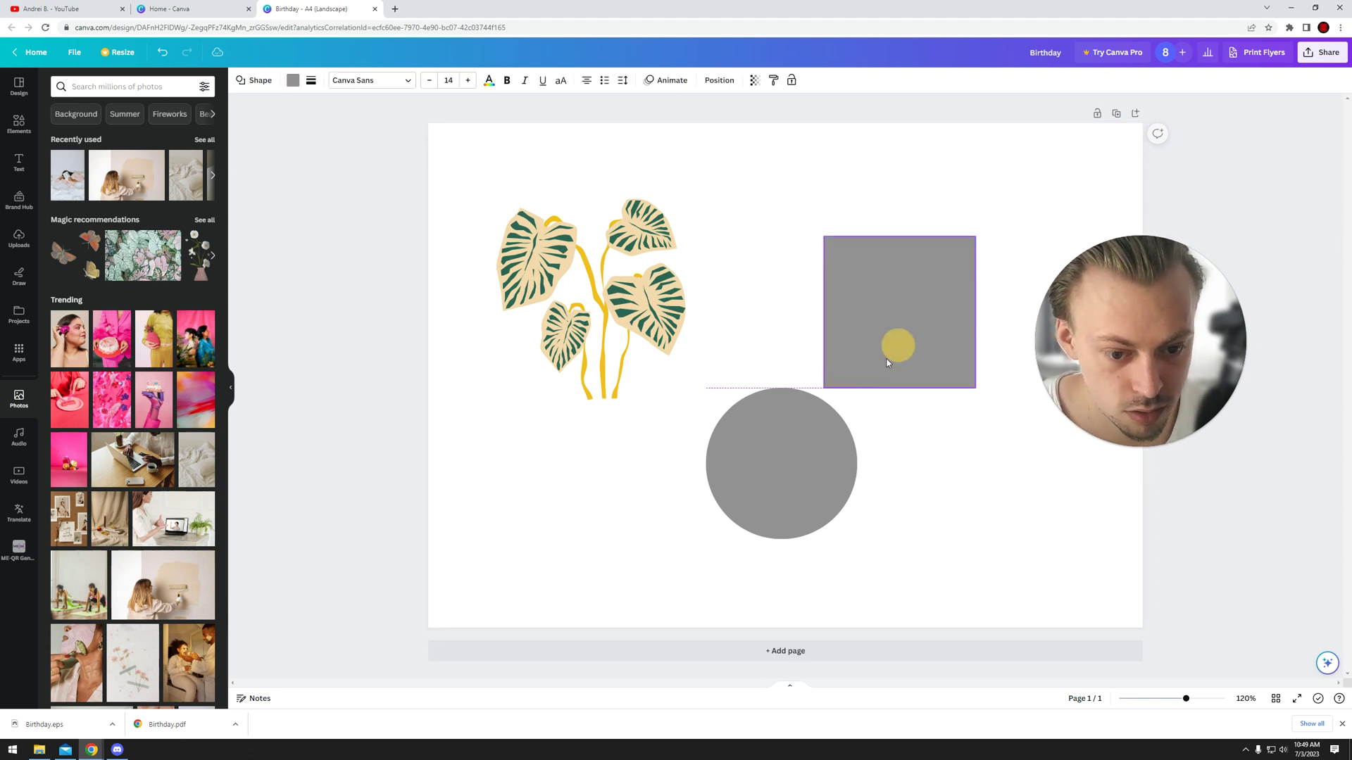
drag(787, 442, 769, 462)
click(588, 484)
click(657, 330)
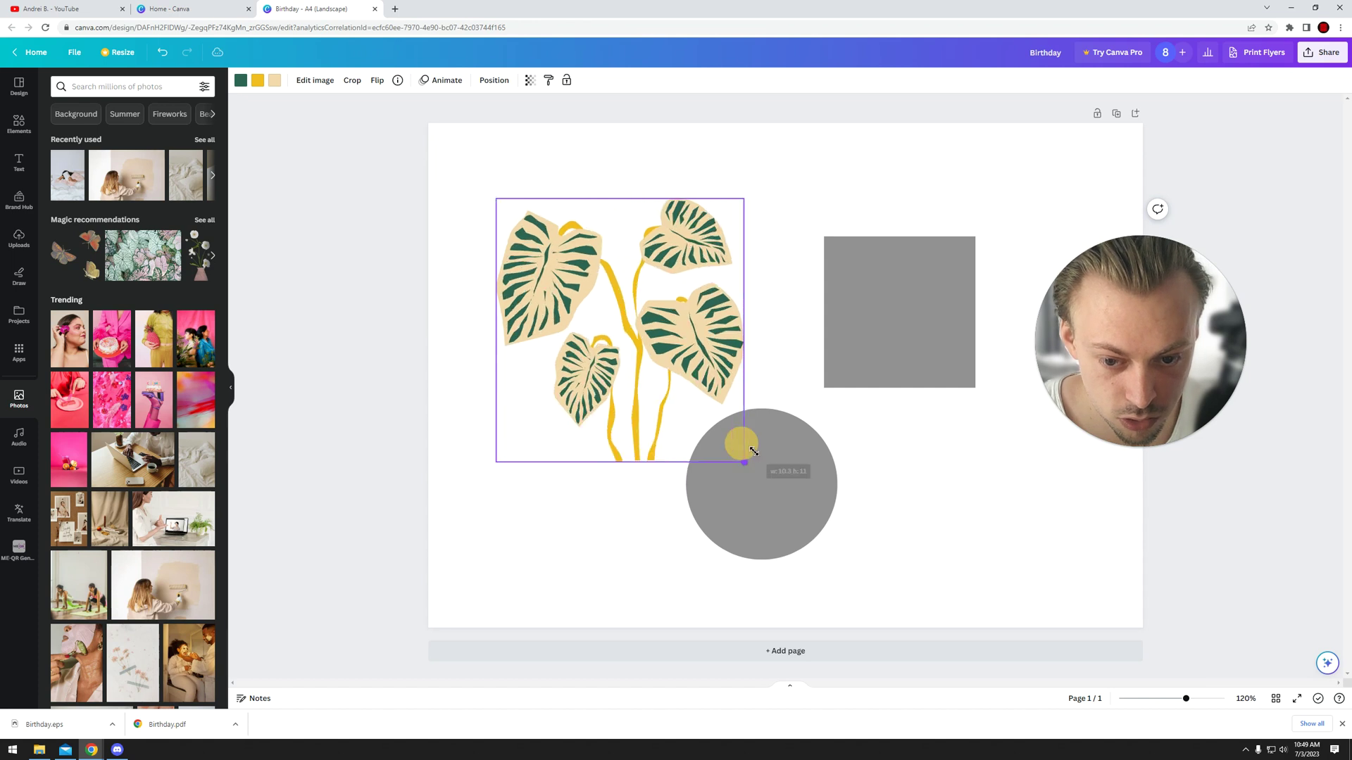
drag(685, 400, 647, 358)
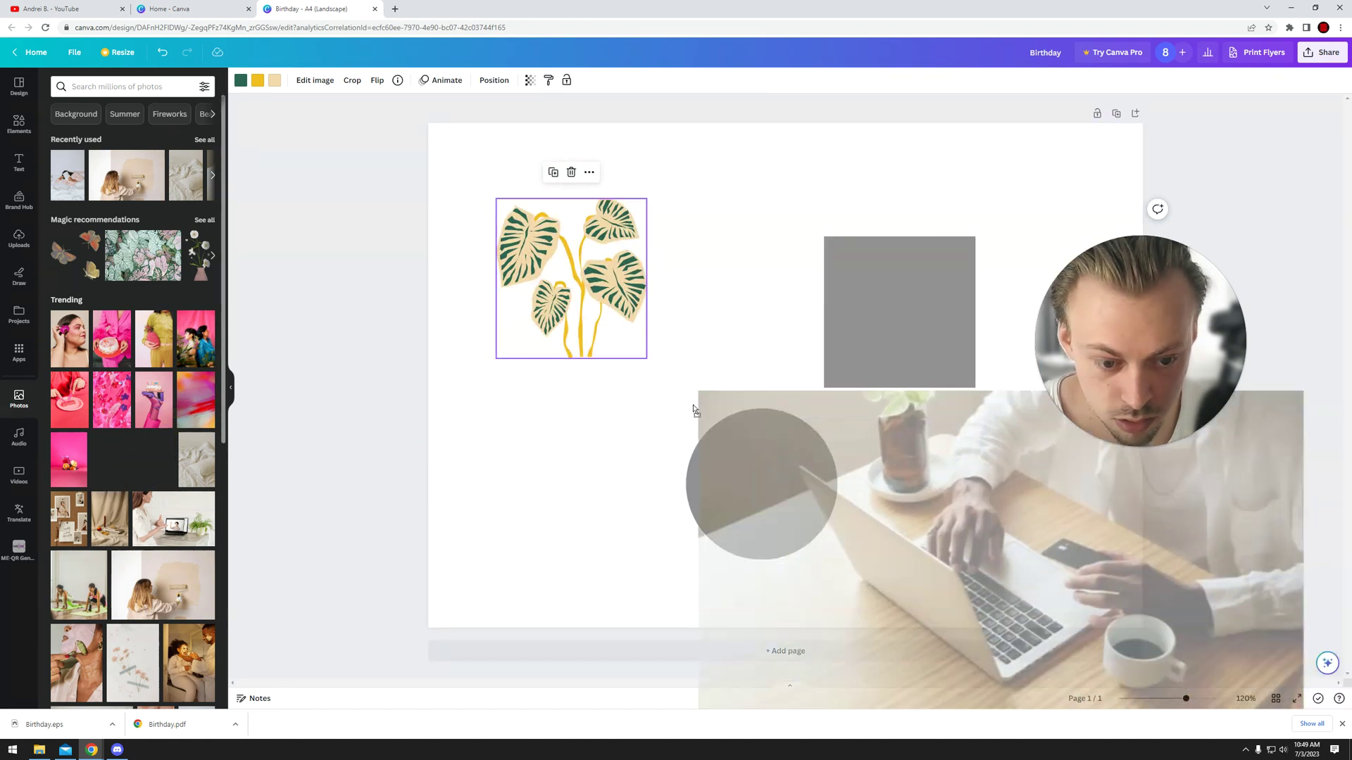
Add a laptop photo to the page, shrink it and move it up-left
drag(119, 454, 930, 497)
click(591, 317)
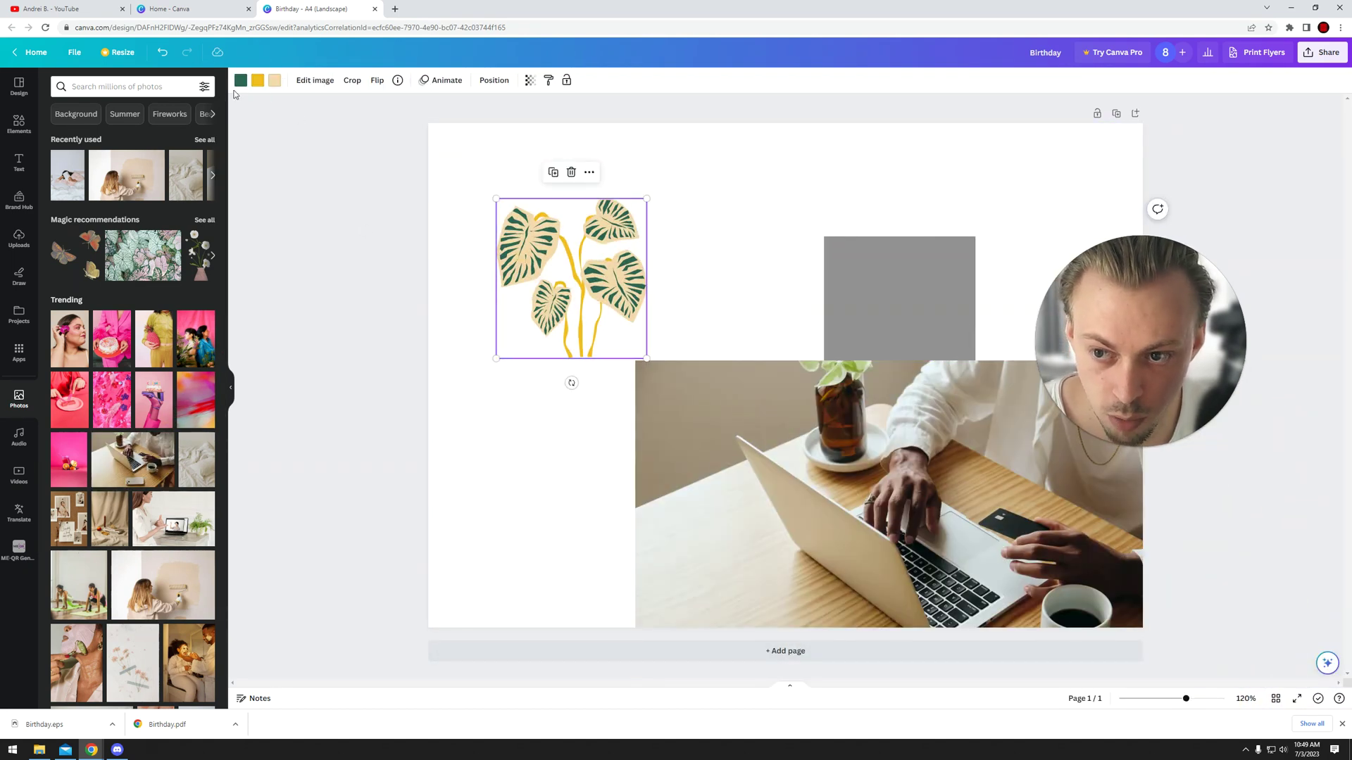
key(Tab)
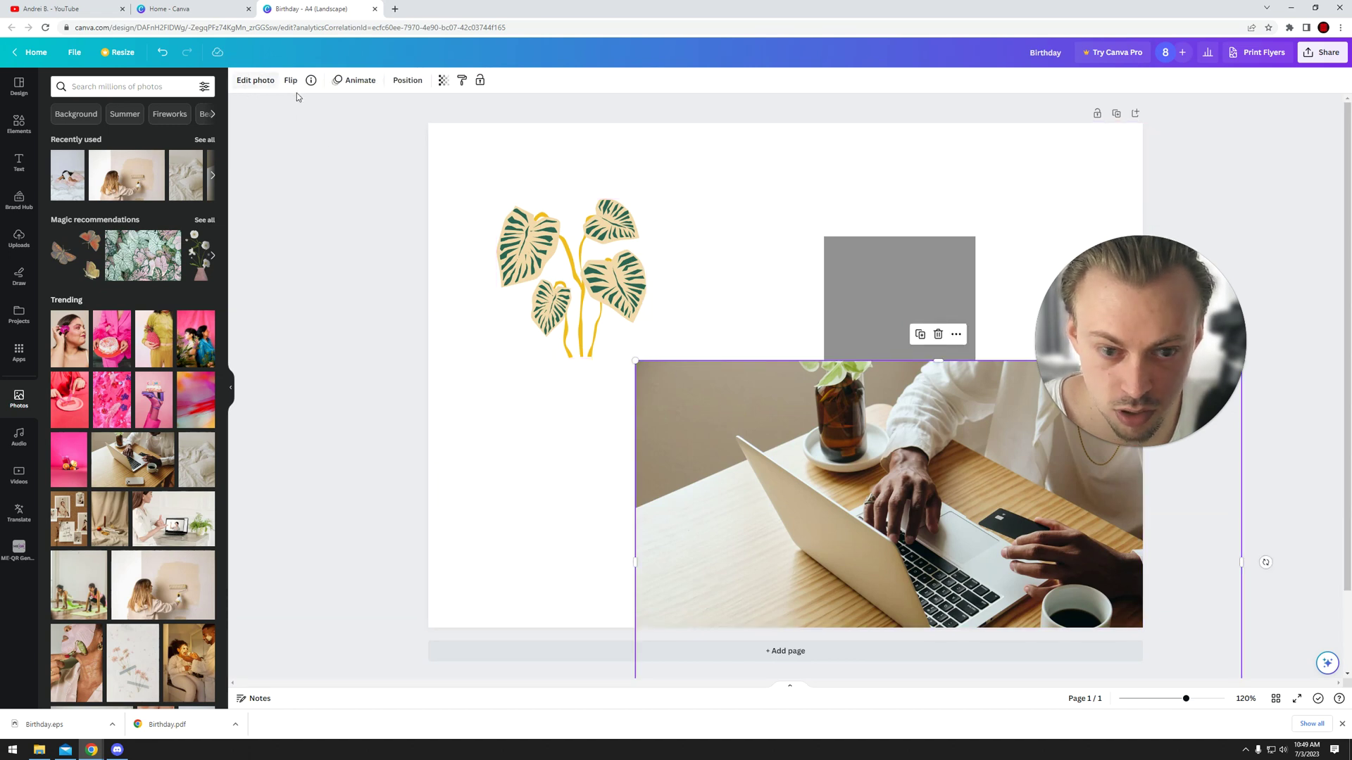
click(486, 426)
click(699, 430)
drag(636, 362, 809, 478)
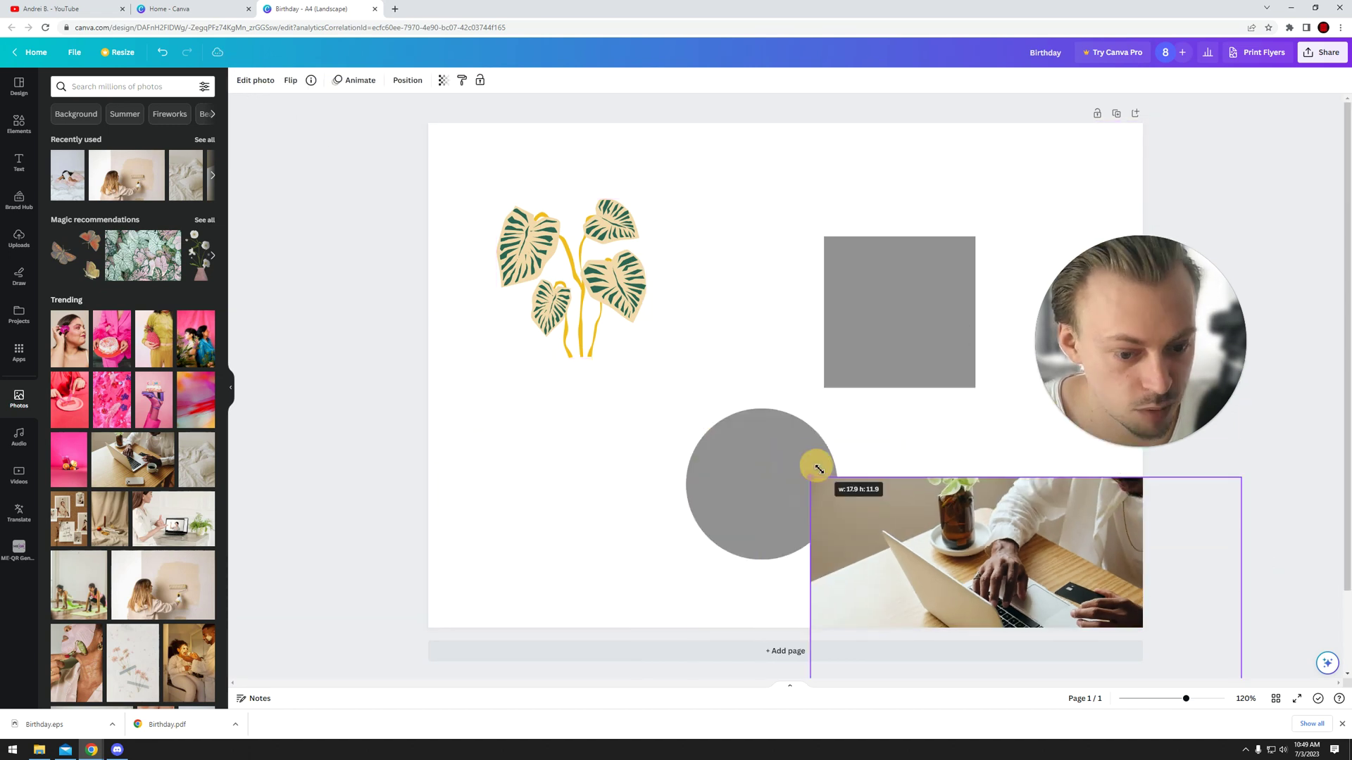
drag(989, 548, 834, 401)
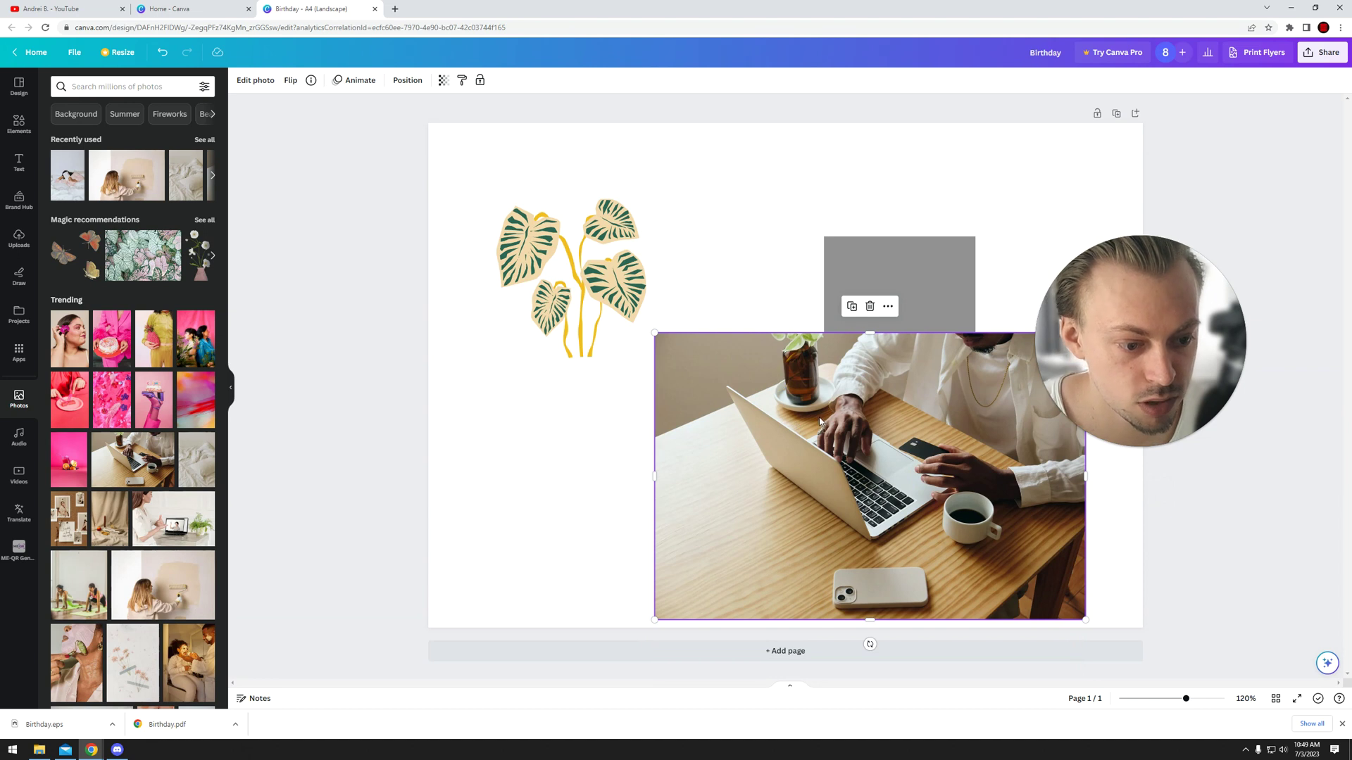
Delete the laptop photo and deselect the page
key(Delete)
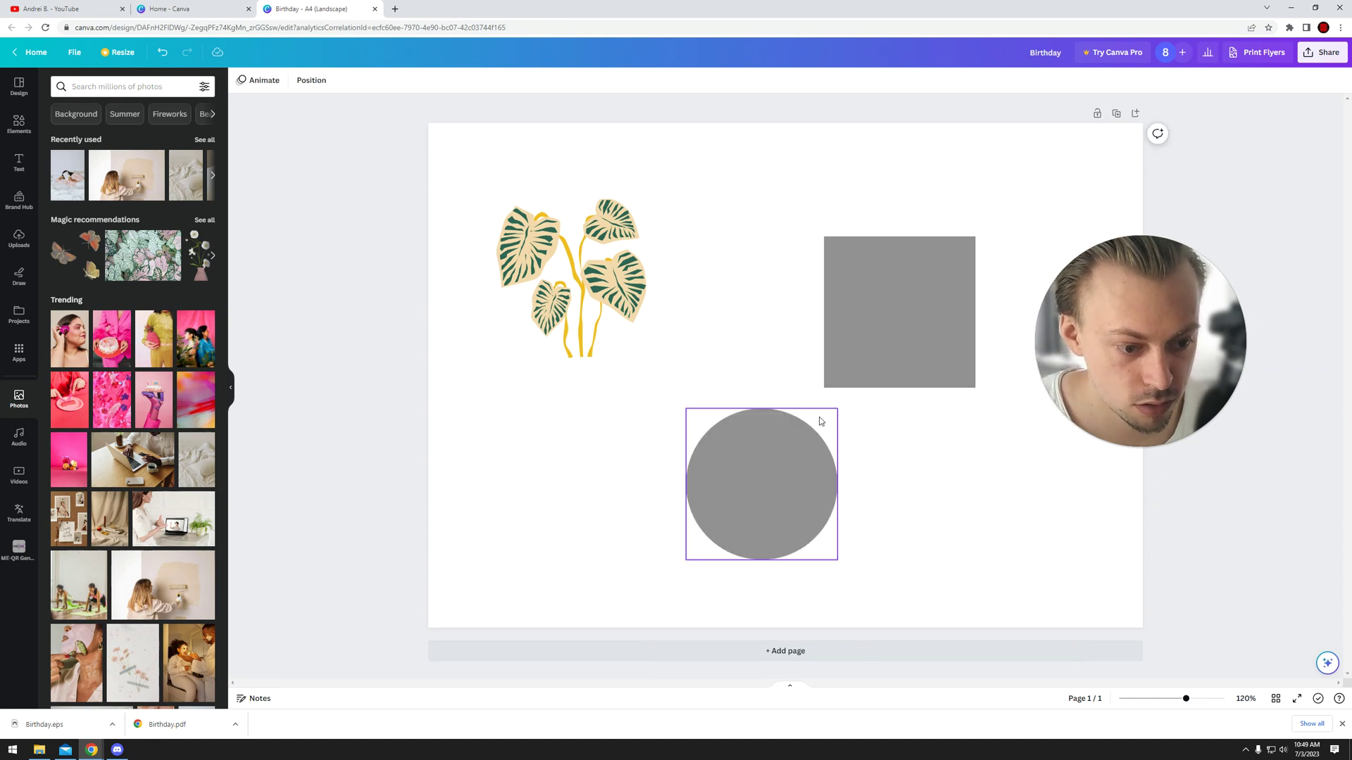
click(909, 442)
click(921, 471)
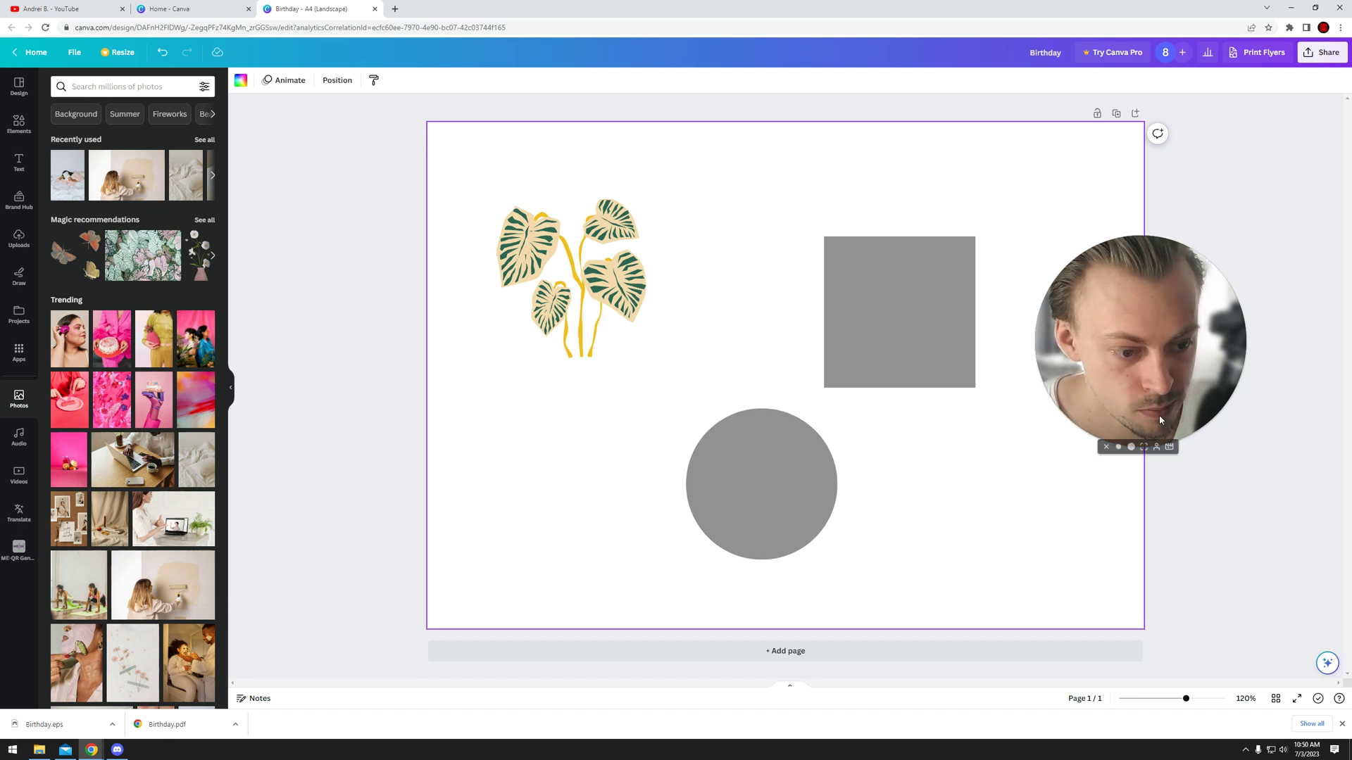
drag(1169, 444, 1208, 531)
click(1227, 598)
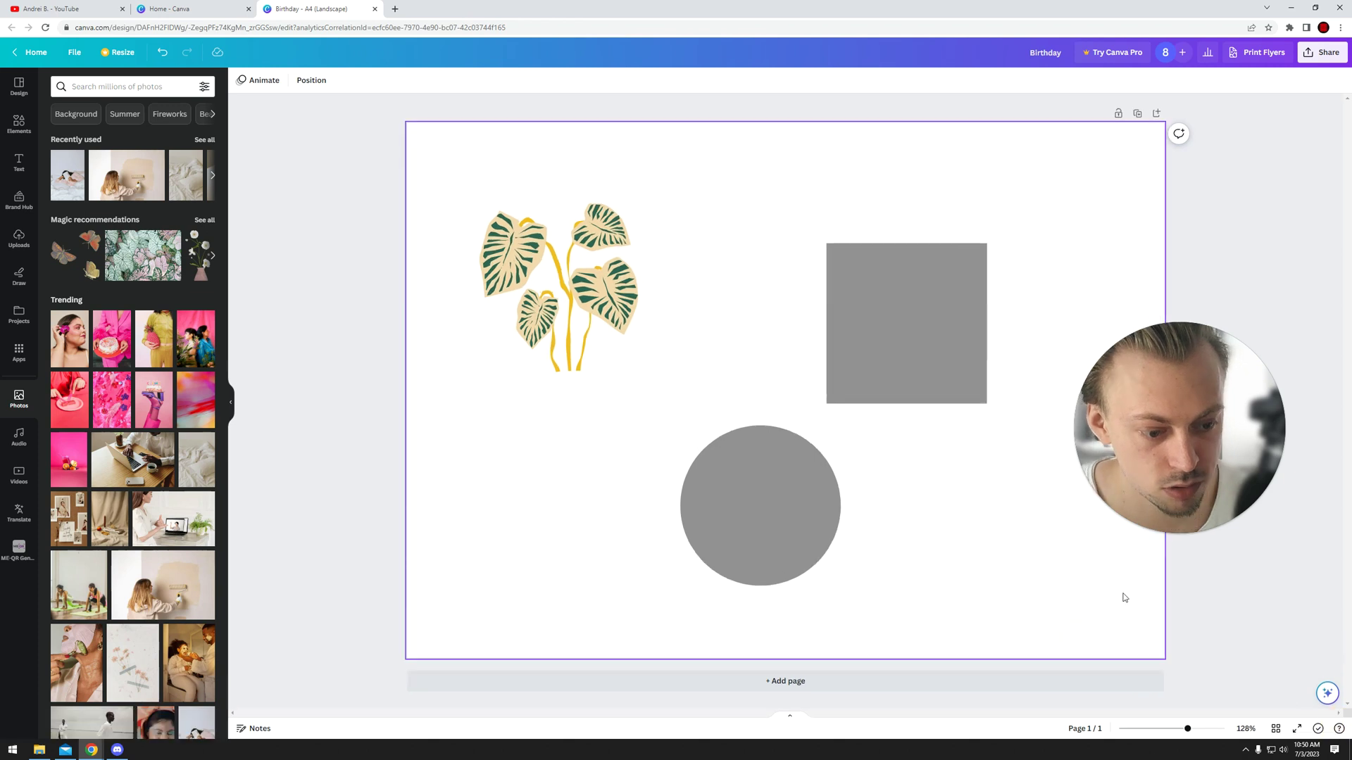